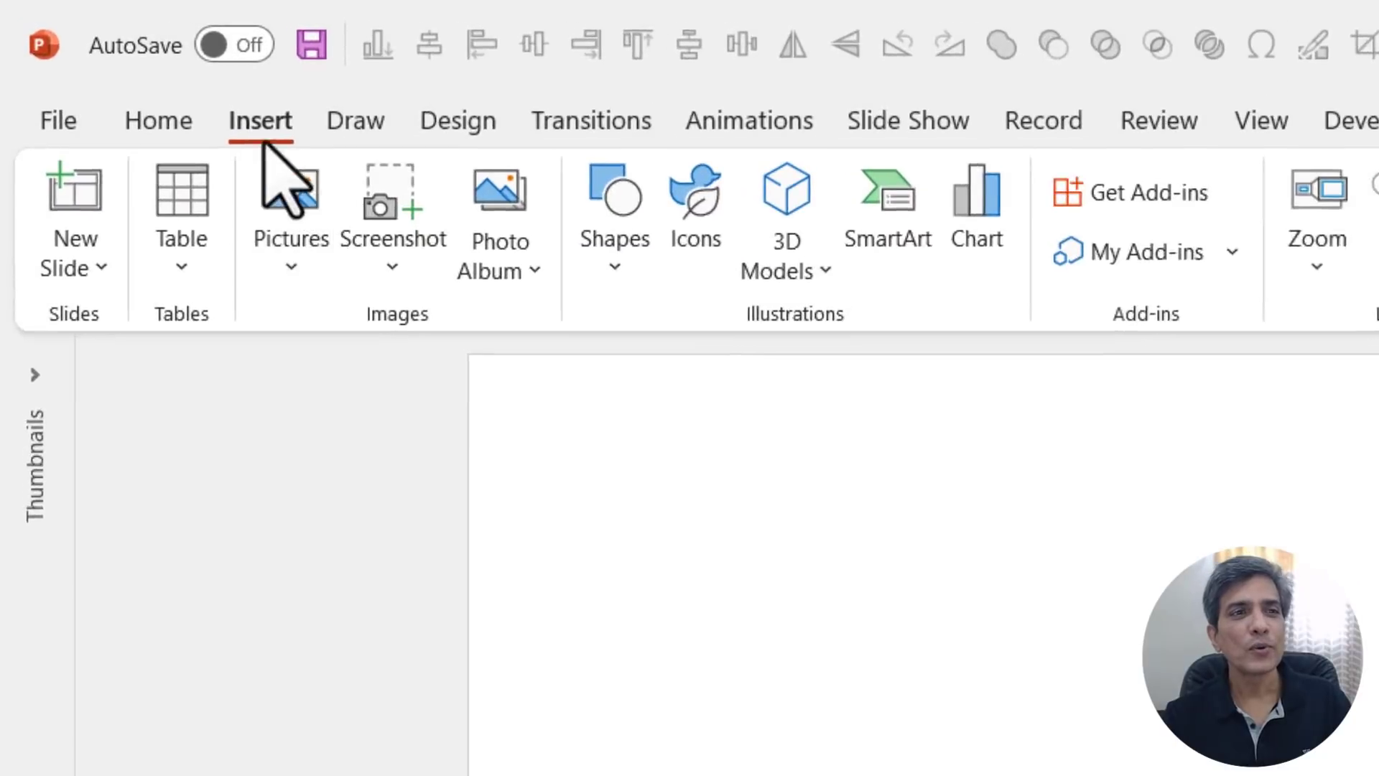
Browse the stock image library to its Cartoon People collection and reveal more categories.
{"action": "left_click", "coordinate": [299, 290]}
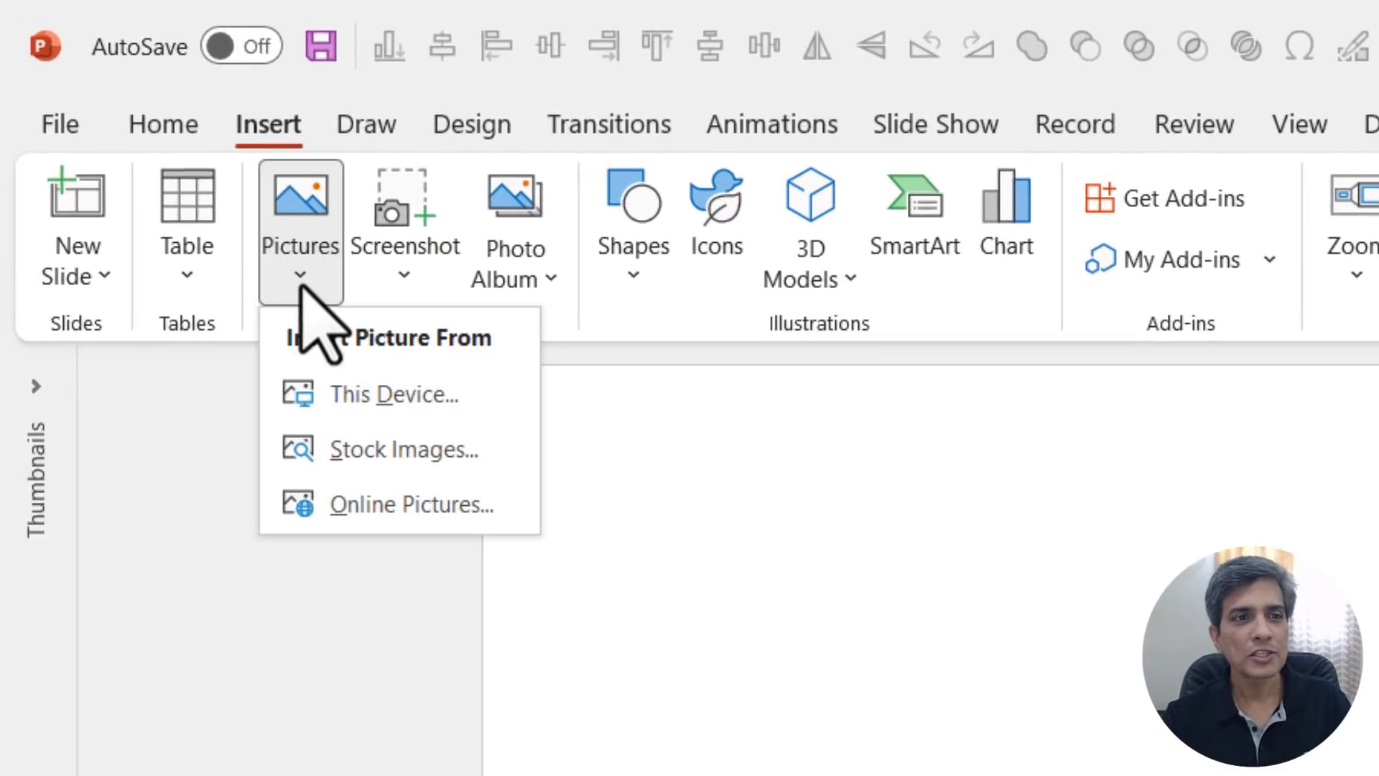
{"action": "left_click", "coordinate": [404, 452]}
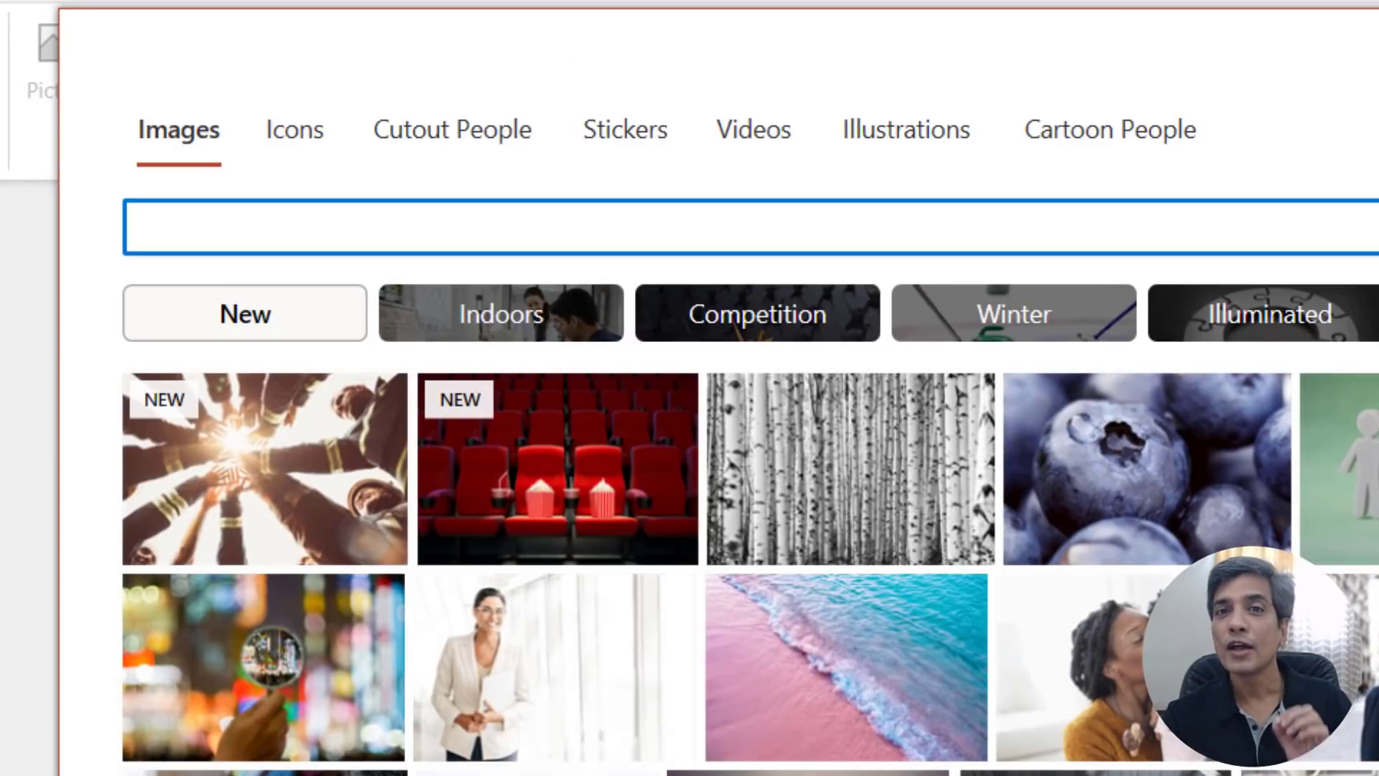
{"action": "left_click", "coordinate": [1096, 133]}
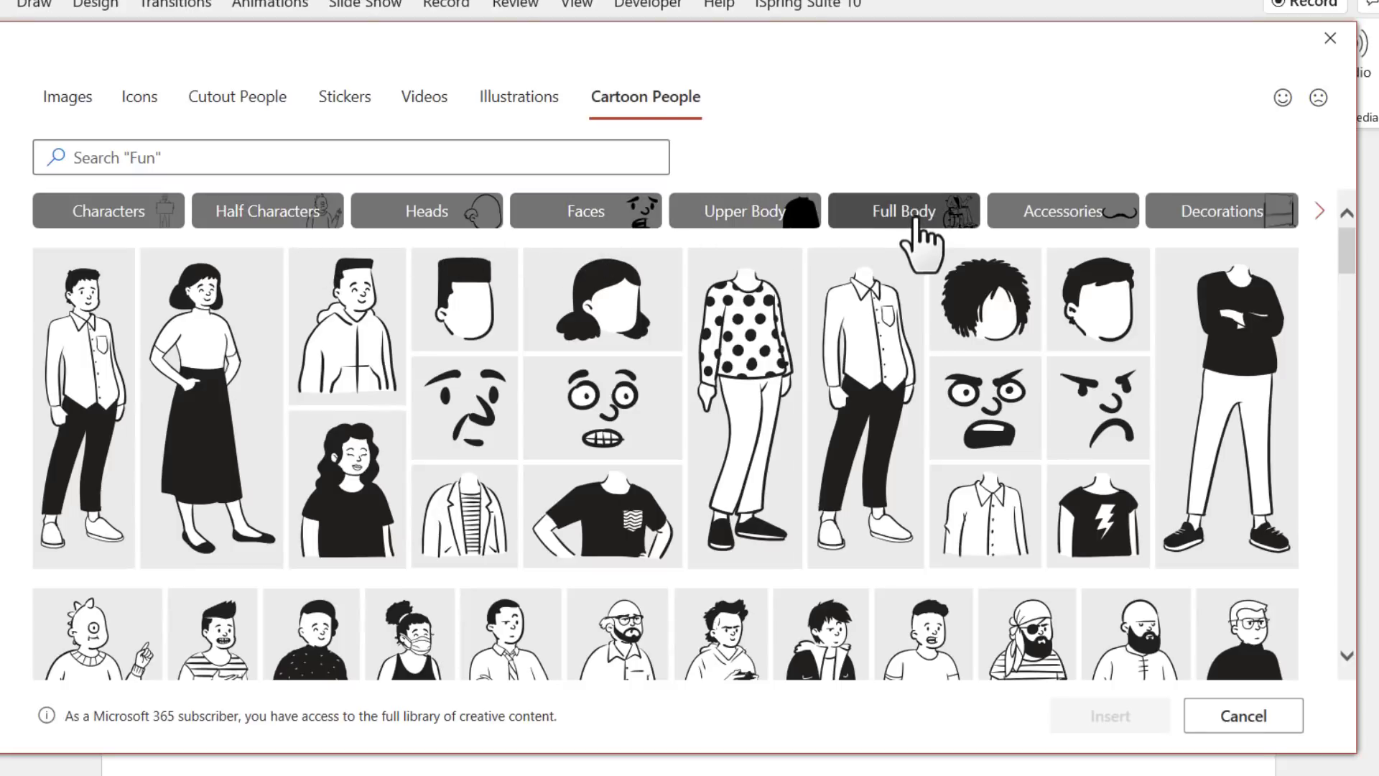
{"action": "left_click", "coordinate": [1317, 210]}
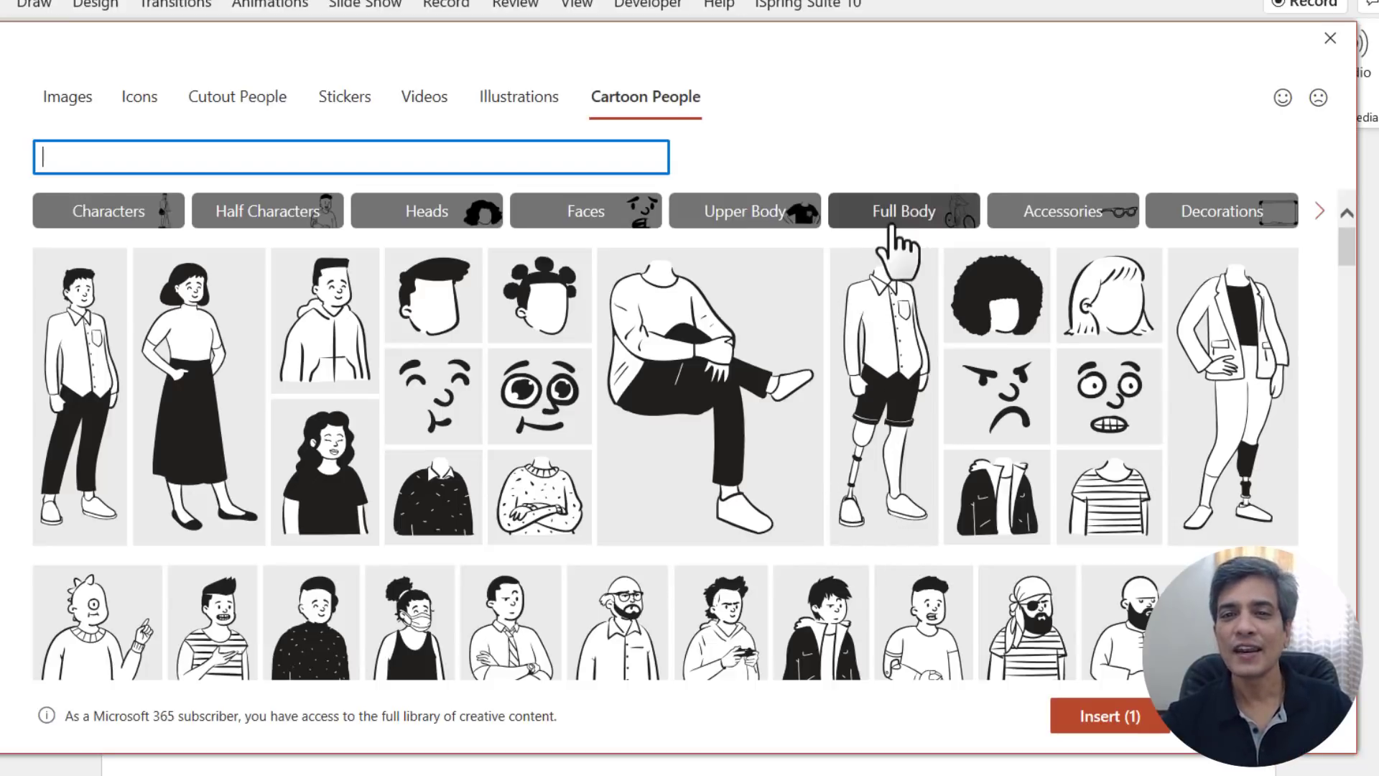
Choose the jacket body with a cup, a short-haired head and a face, then insert all three.
{"action": "left_click", "coordinate": [898, 246]}
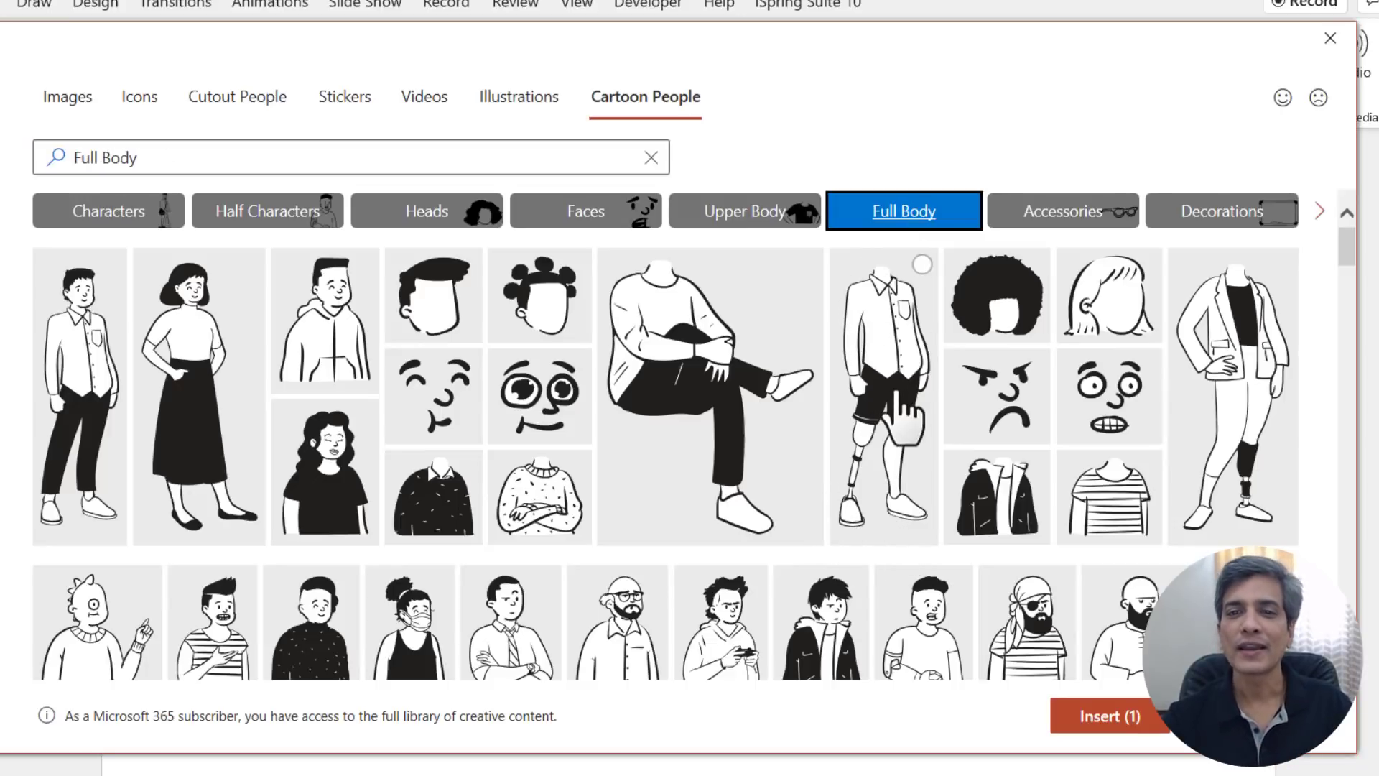
{"action": "scroll", "coordinate": [741, 528], "scroll_direction": "down", "scroll_amount": 2}
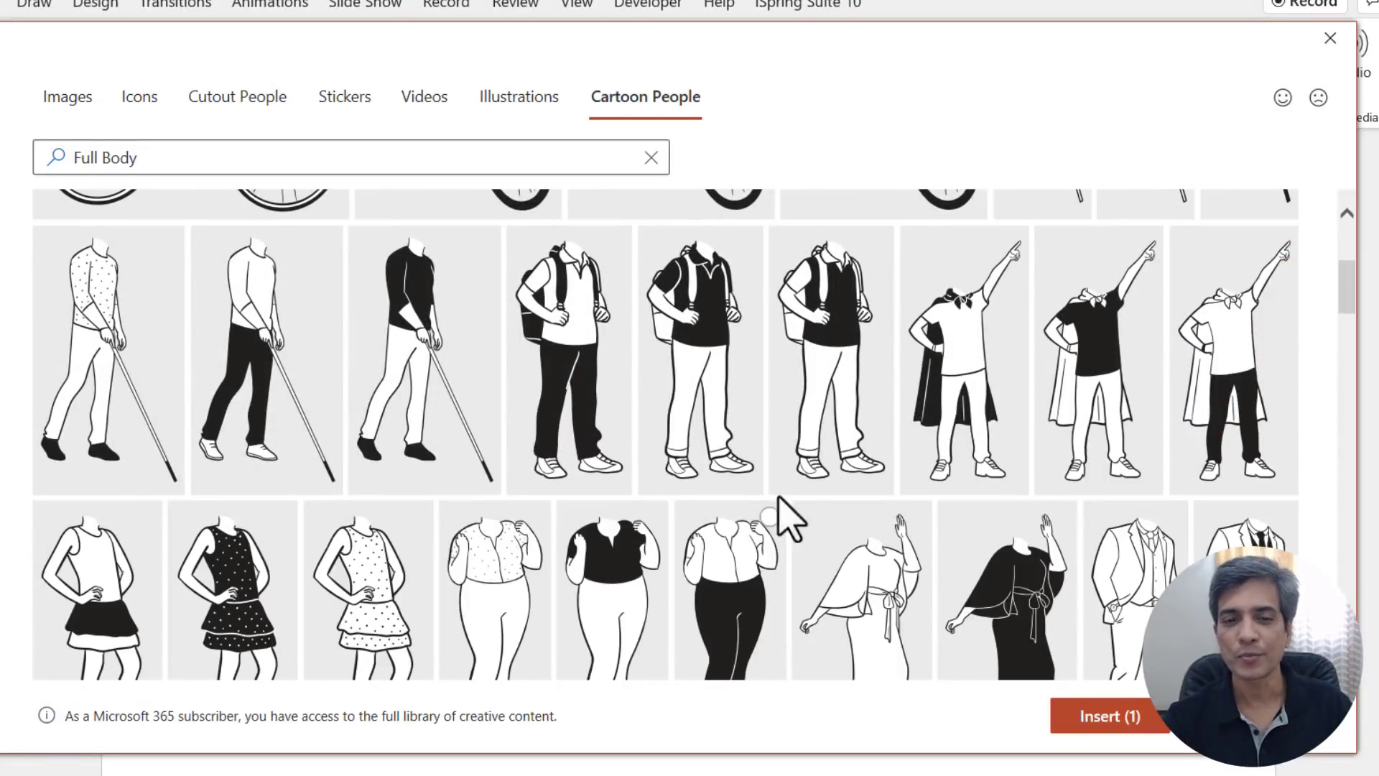
{"action": "scroll", "coordinate": [785, 517], "scroll_direction": "down", "scroll_amount": 2}
{"action": "scroll", "coordinate": [872, 524], "scroll_direction": "down", "scroll_amount": 2}
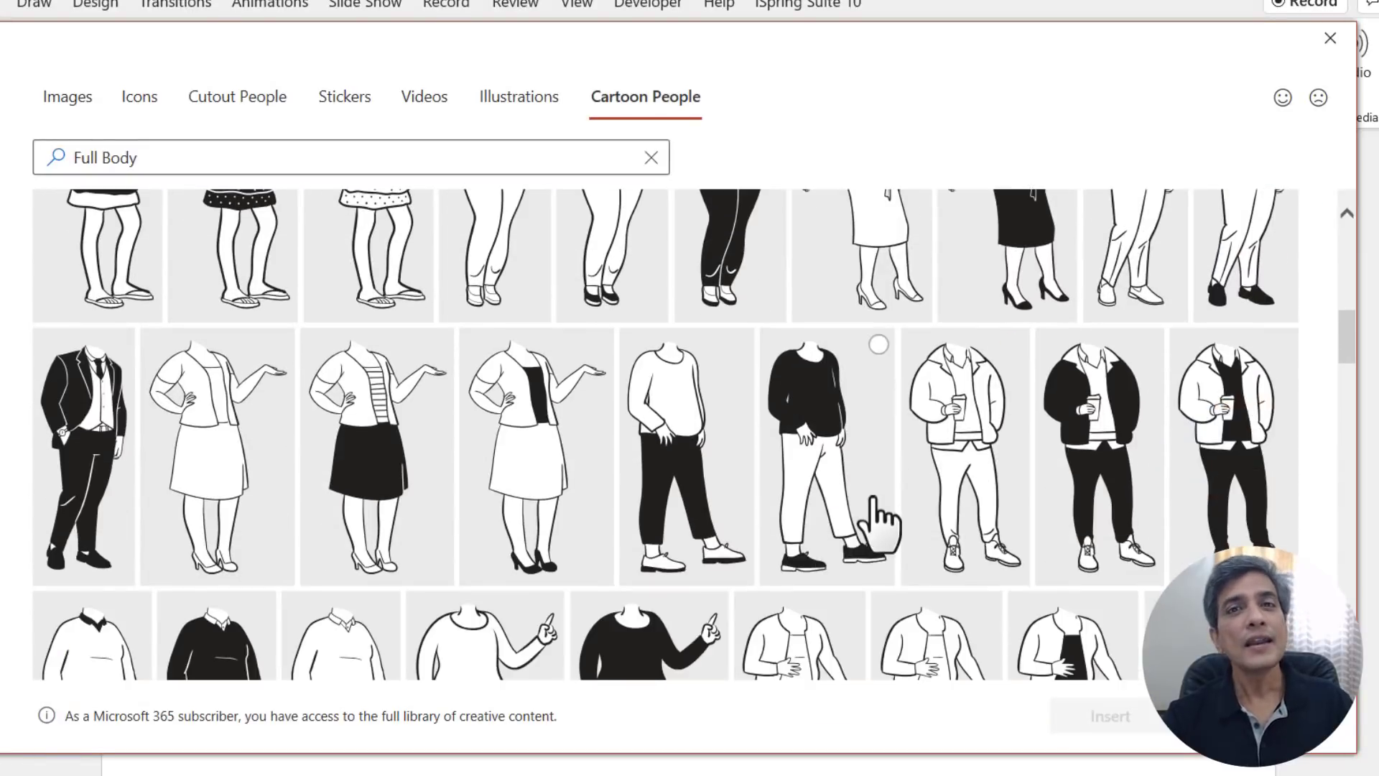
{"action": "left_click", "coordinate": [984, 388]}
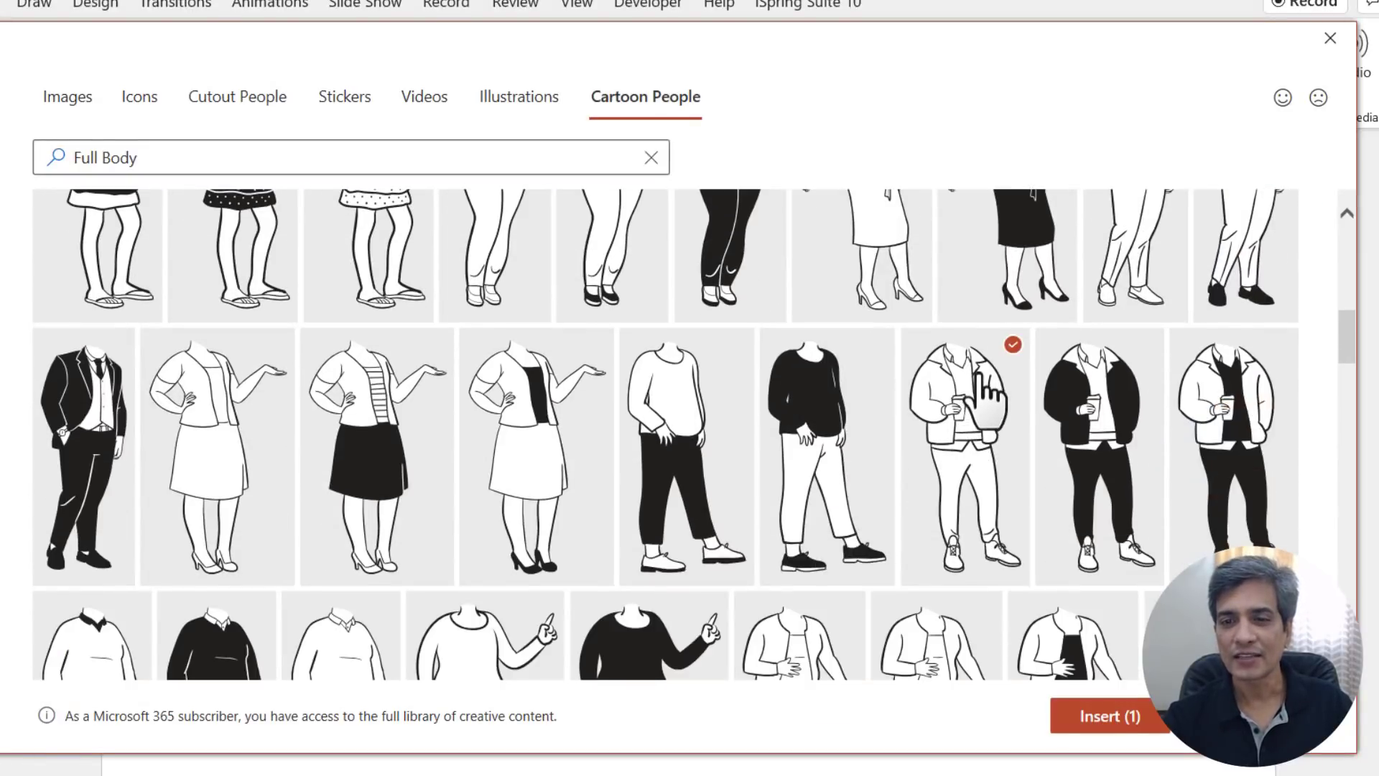
{"action": "scroll", "coordinate": [986, 393], "scroll_direction": "up", "scroll_amount": 2}
{"action": "scroll", "coordinate": [969, 409], "scroll_direction": "up", "scroll_amount": 4}
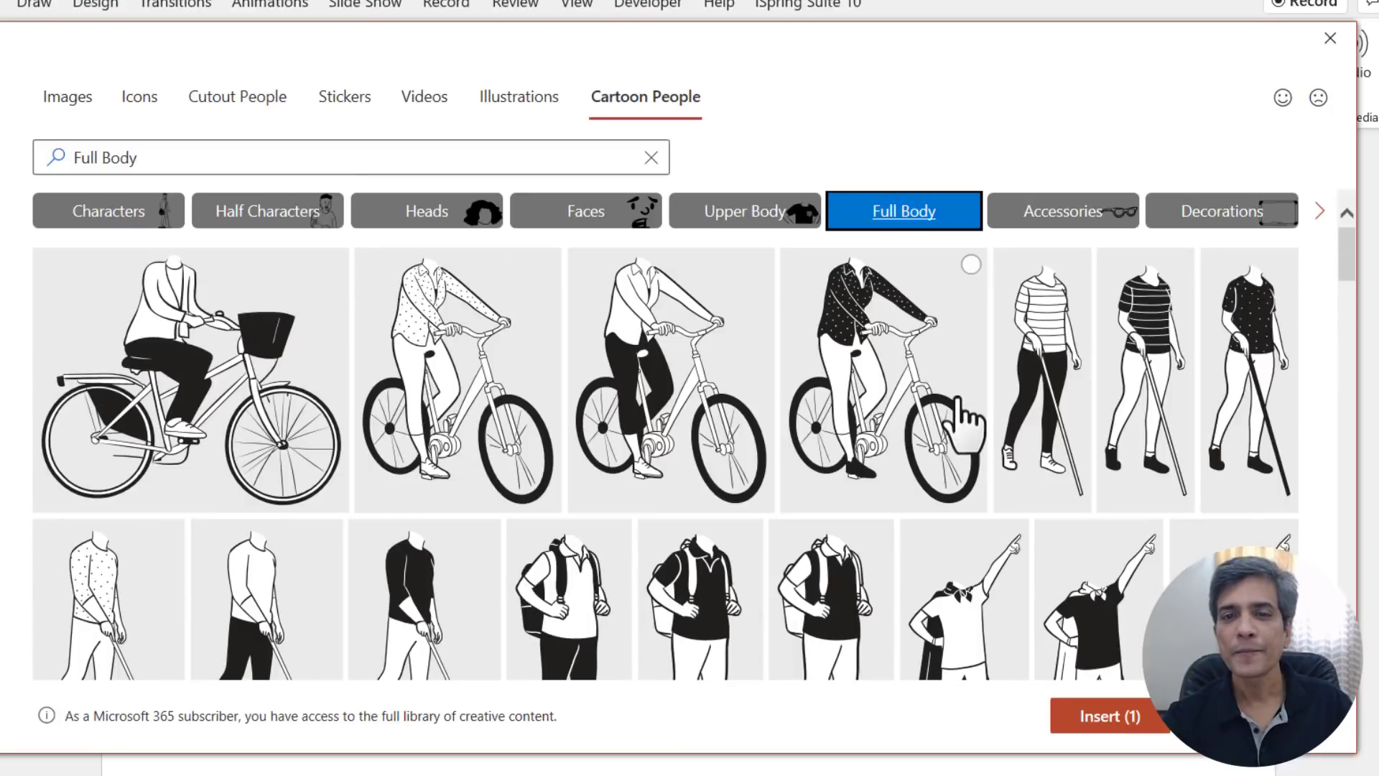
{"action": "left_click", "coordinate": [431, 215]}
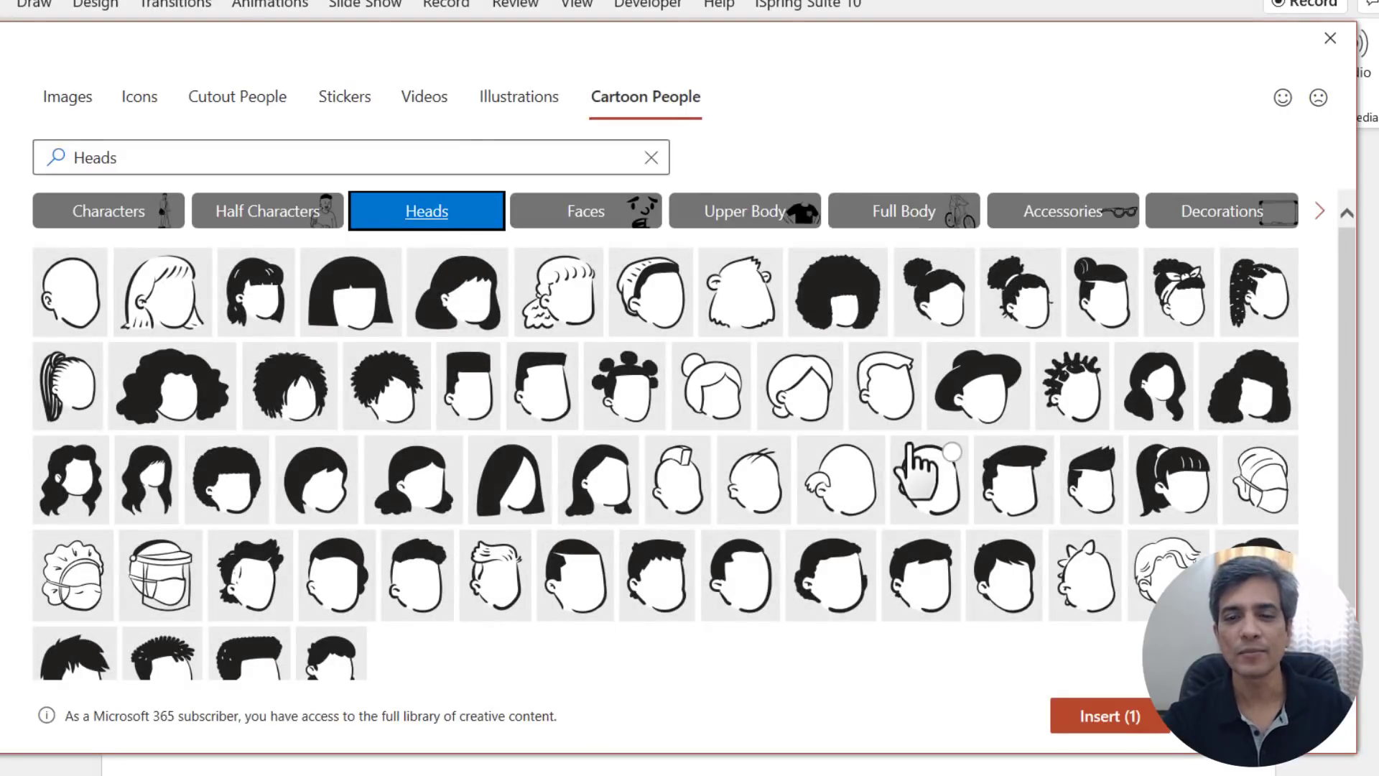
{"action": "left_click", "coordinate": [922, 587]}
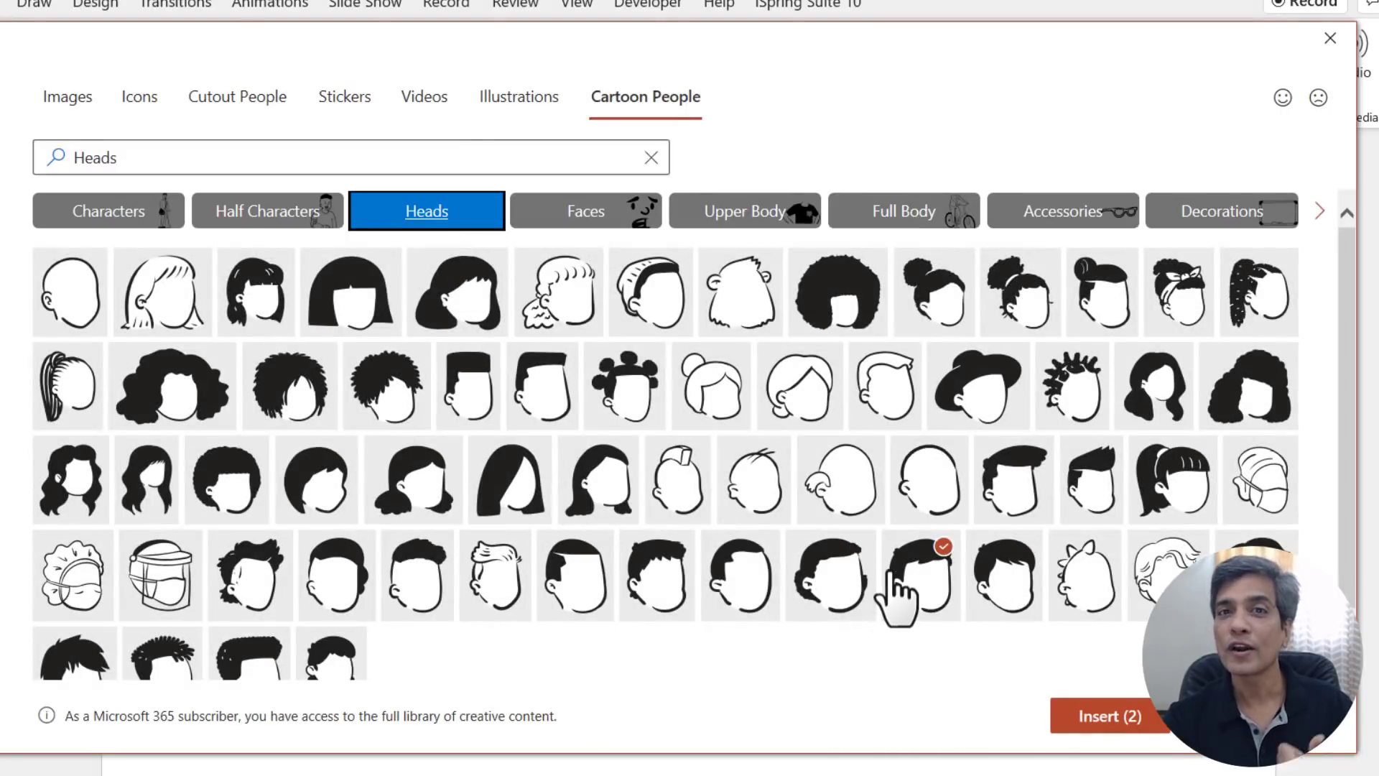
{"action": "left_click", "coordinate": [582, 220]}
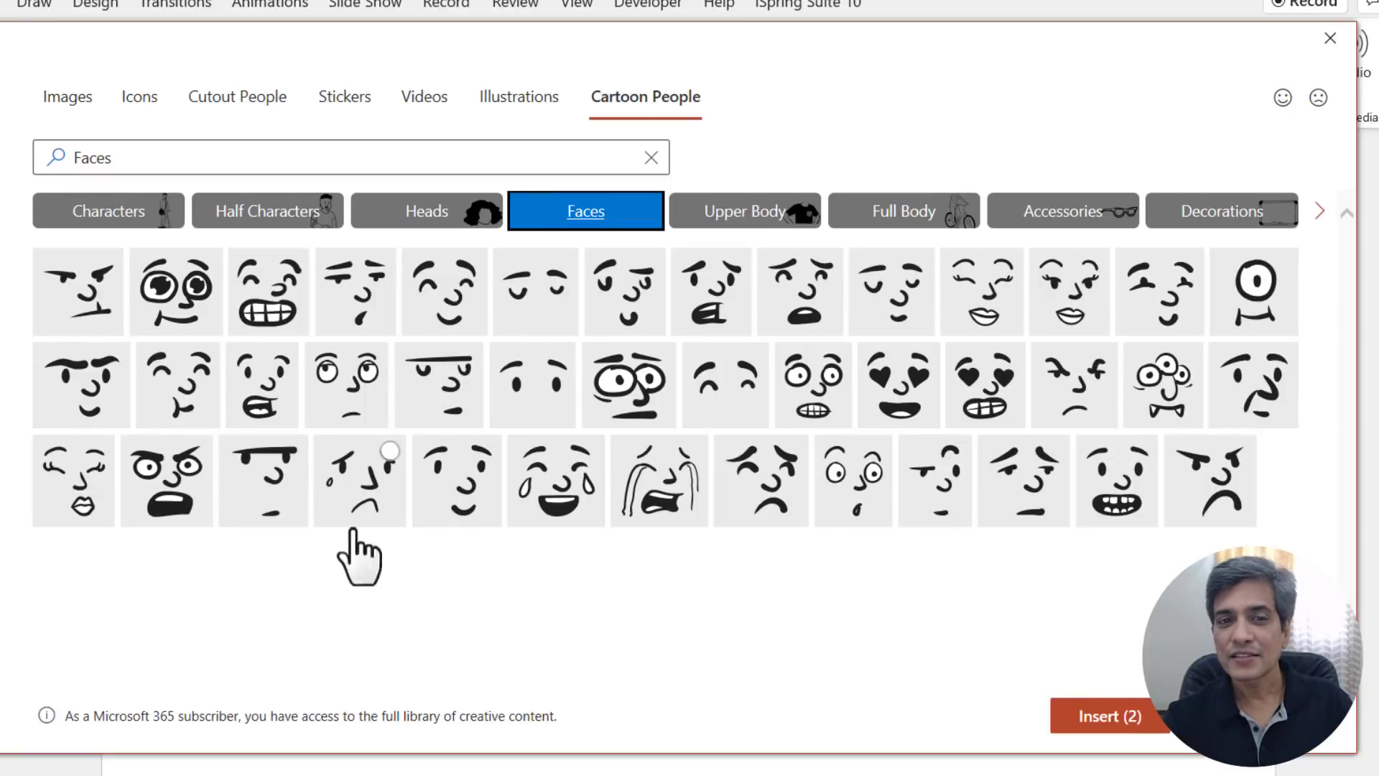
{"action": "mouse_move", "coordinate": [1210, 482]}
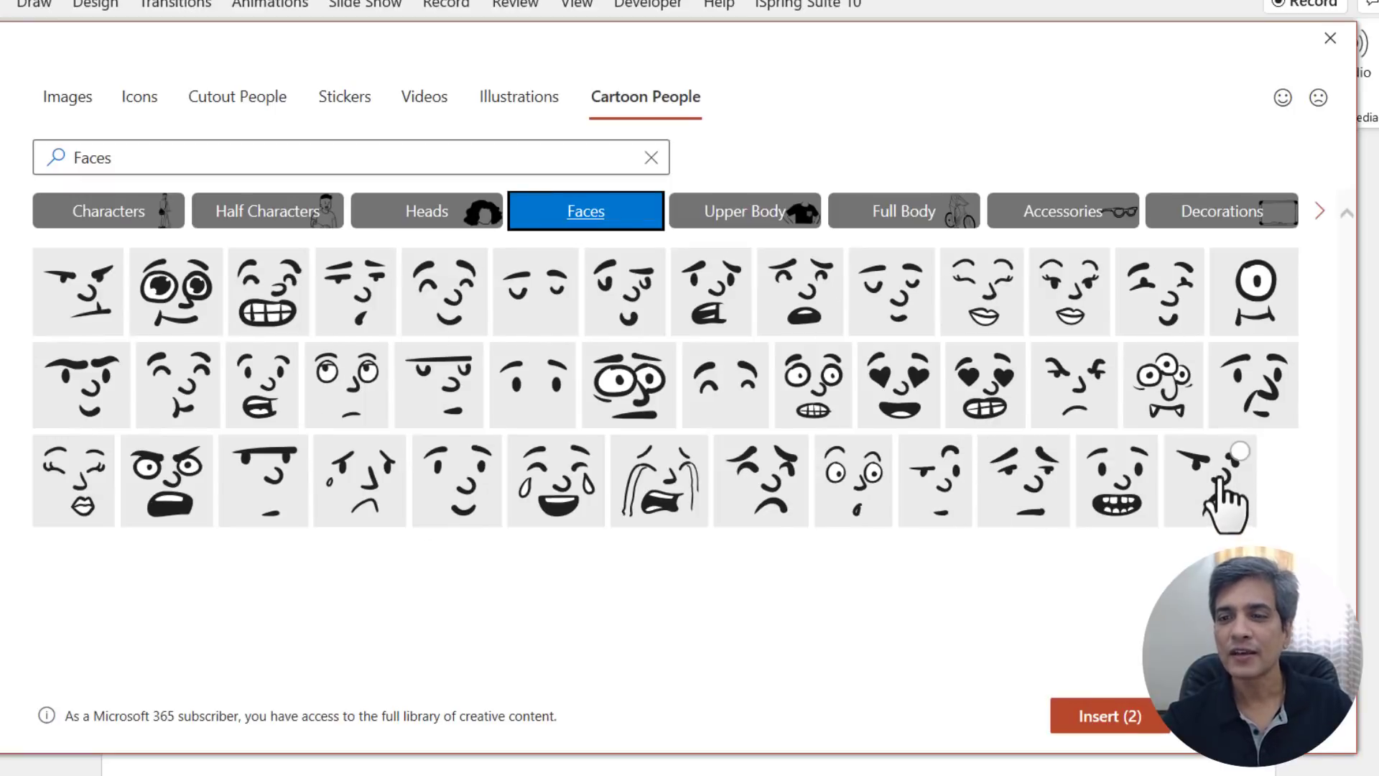
{"action": "left_click", "coordinate": [1121, 720]}
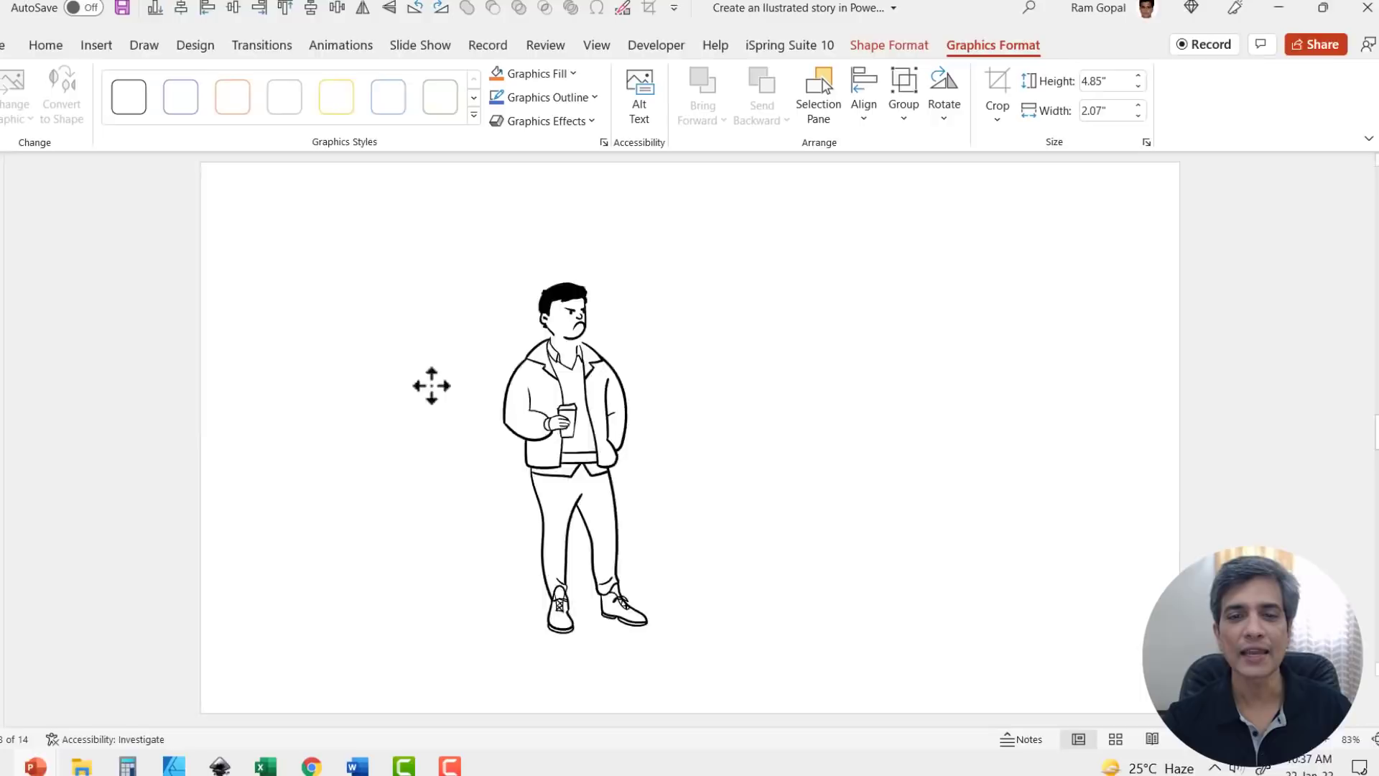
Return to the Cartoon People stock collection for a background behind the man.
{"action": "left_click", "coordinate": [372, 386]}
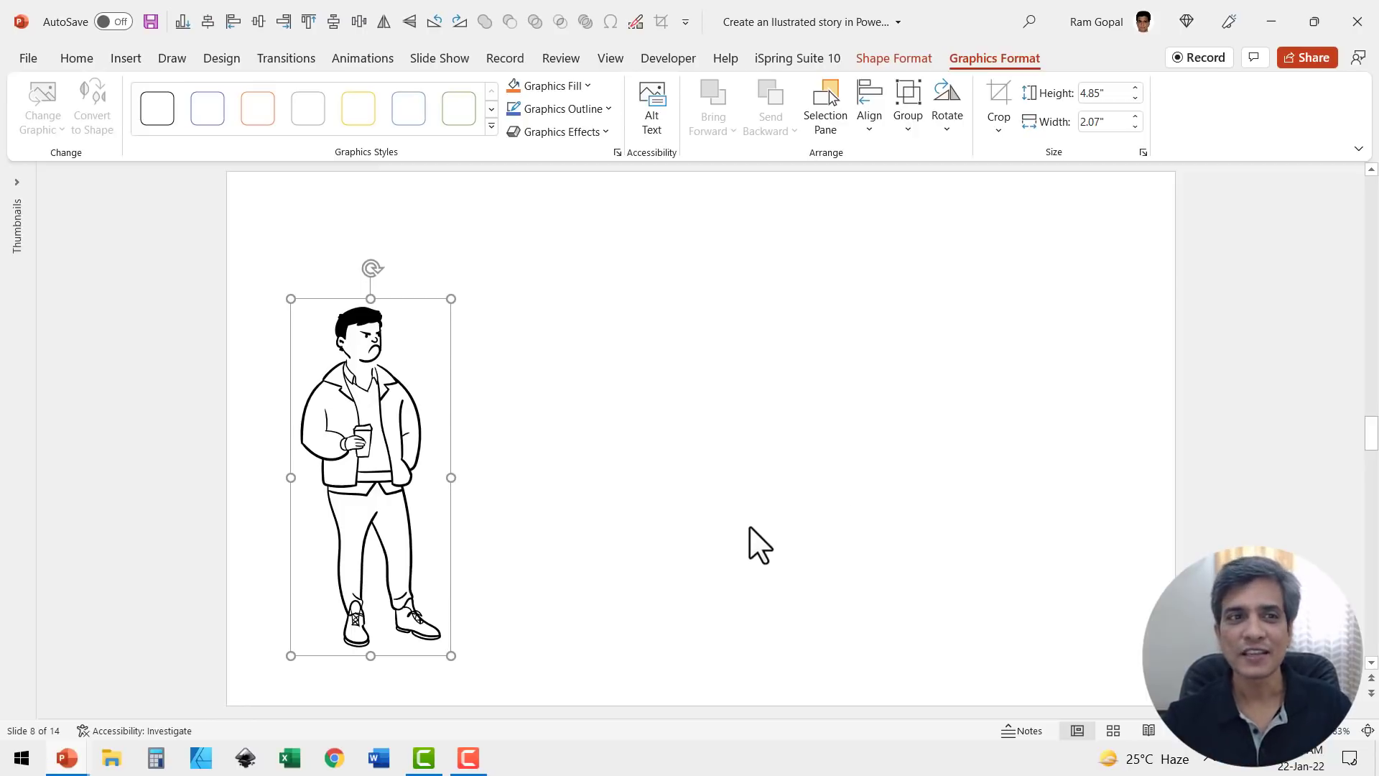
{"action": "left_click", "coordinate": [141, 60]}
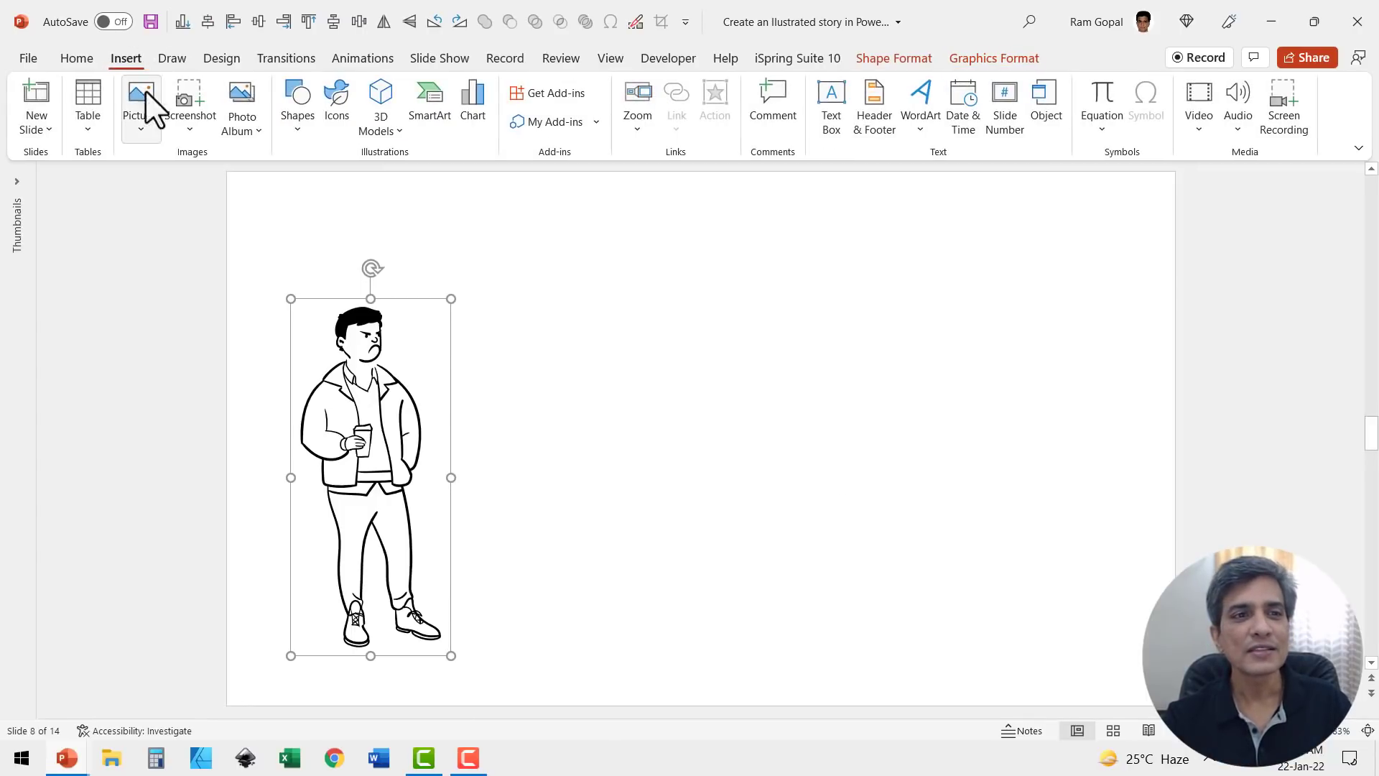
{"action": "left_click", "coordinate": [140, 124]}
{"action": "left_click", "coordinate": [179, 212]}
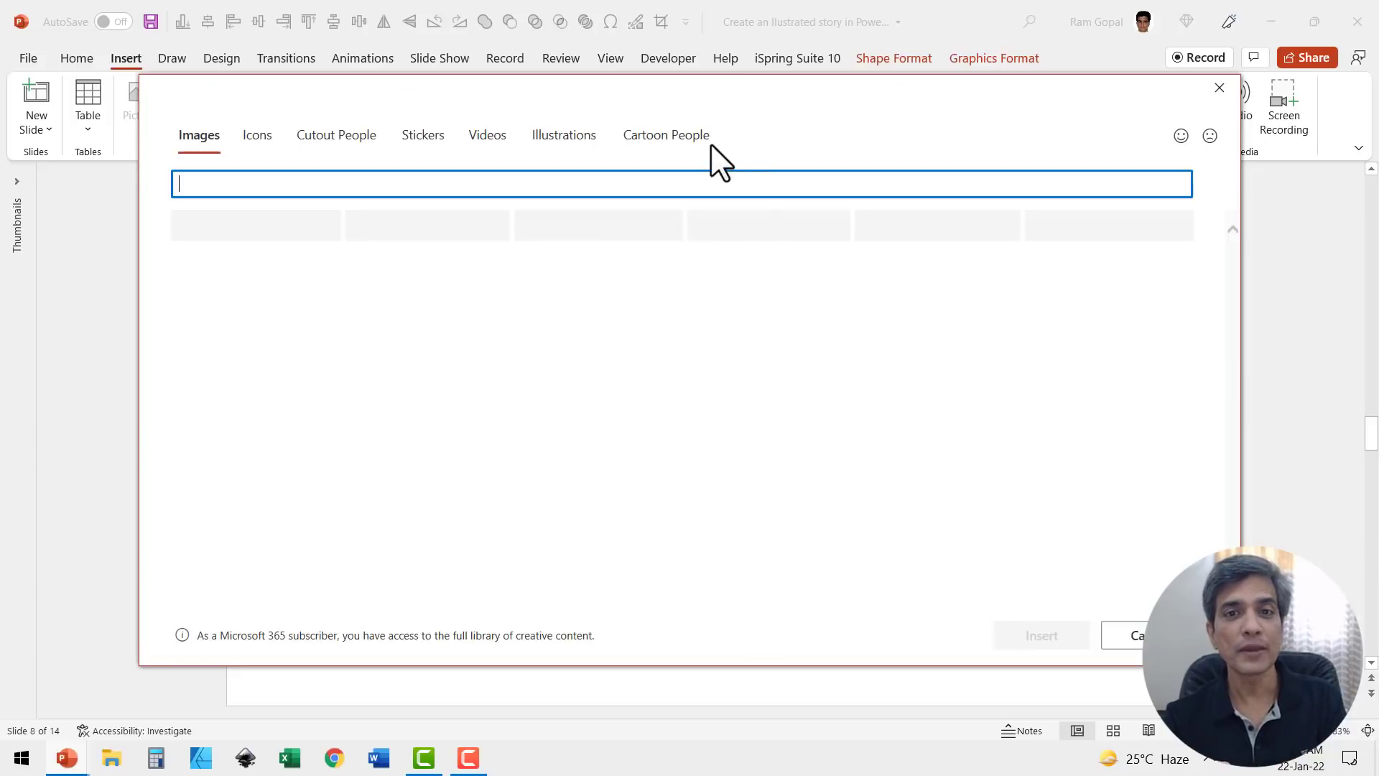
{"action": "left_click", "coordinate": [682, 138]}
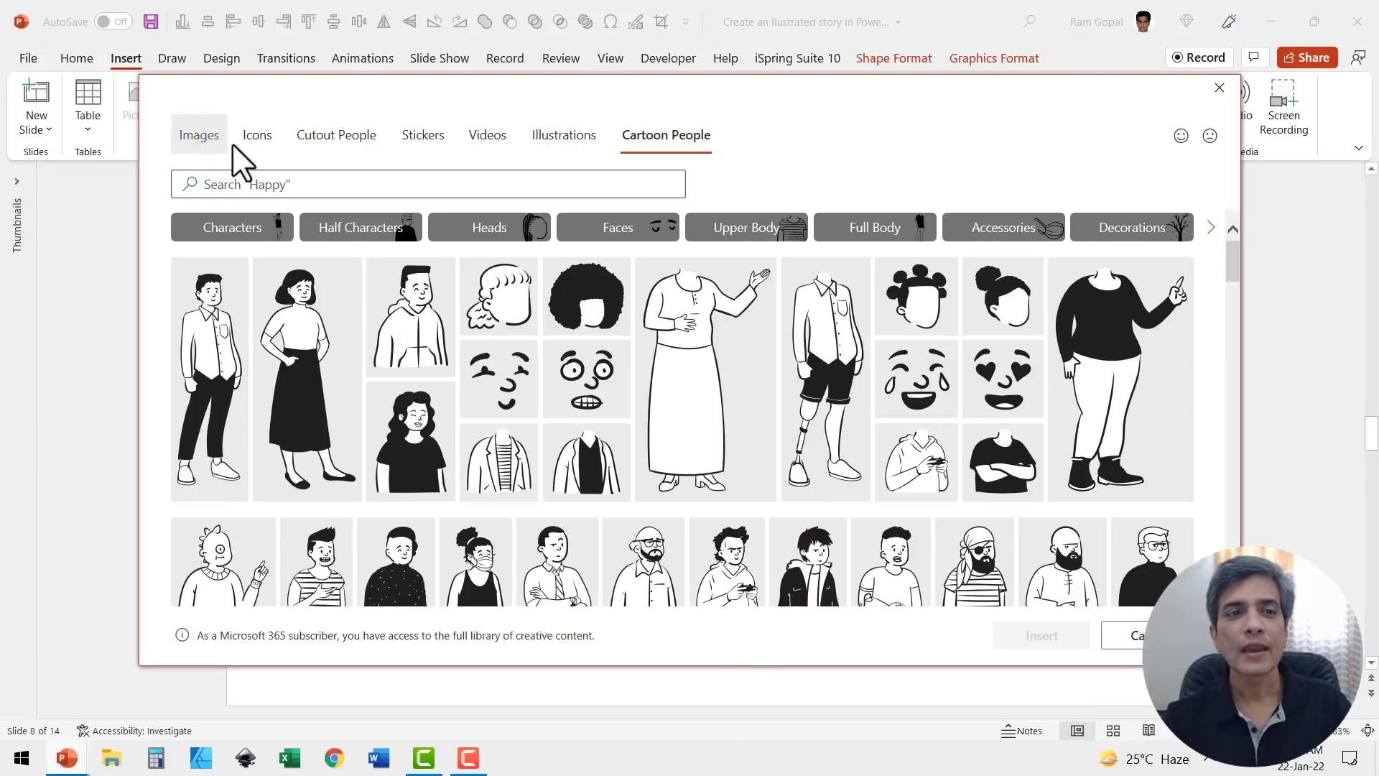
Search 'office' and insert the office desks illustration onto the slide.
{"action": "left_click", "coordinate": [308, 184]}
{"action": "type", "text": "o"}
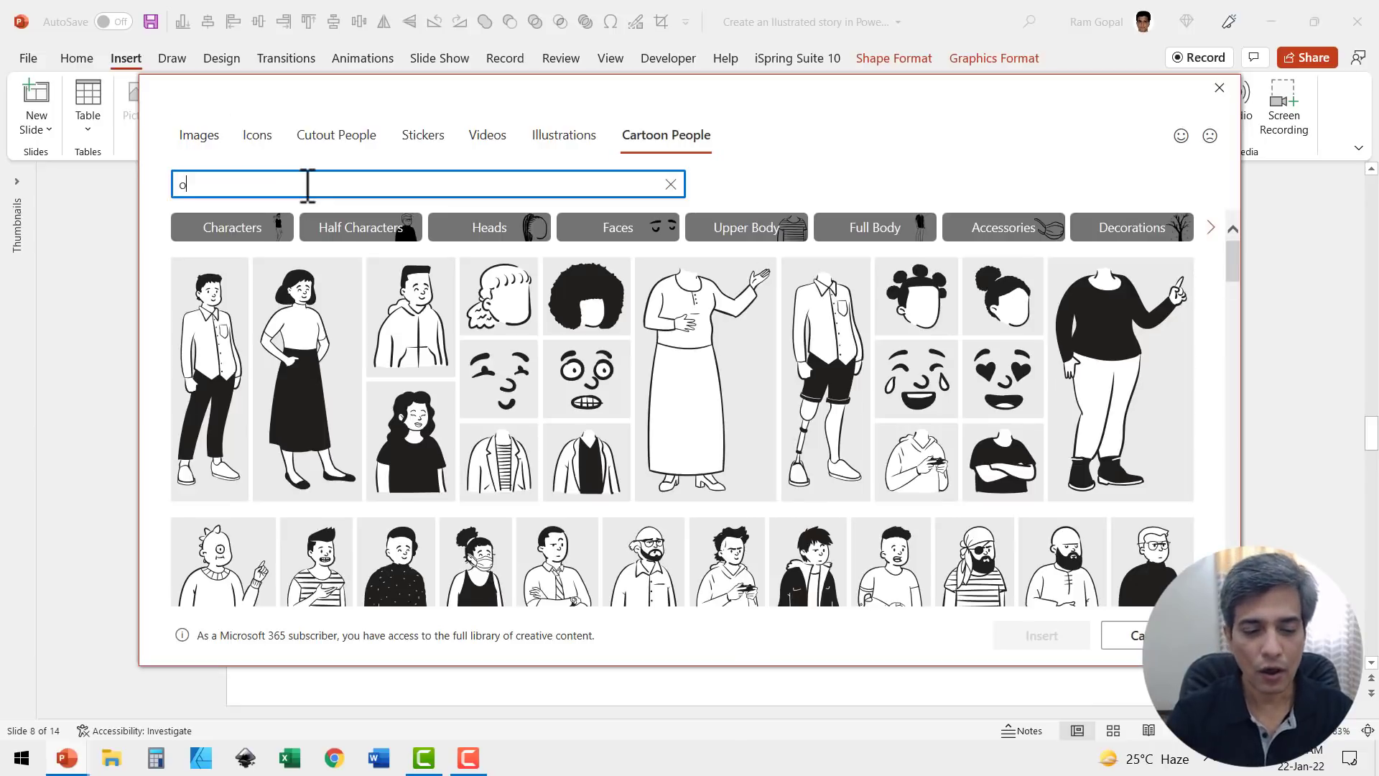
{"action": "type", "text": "ffice"}
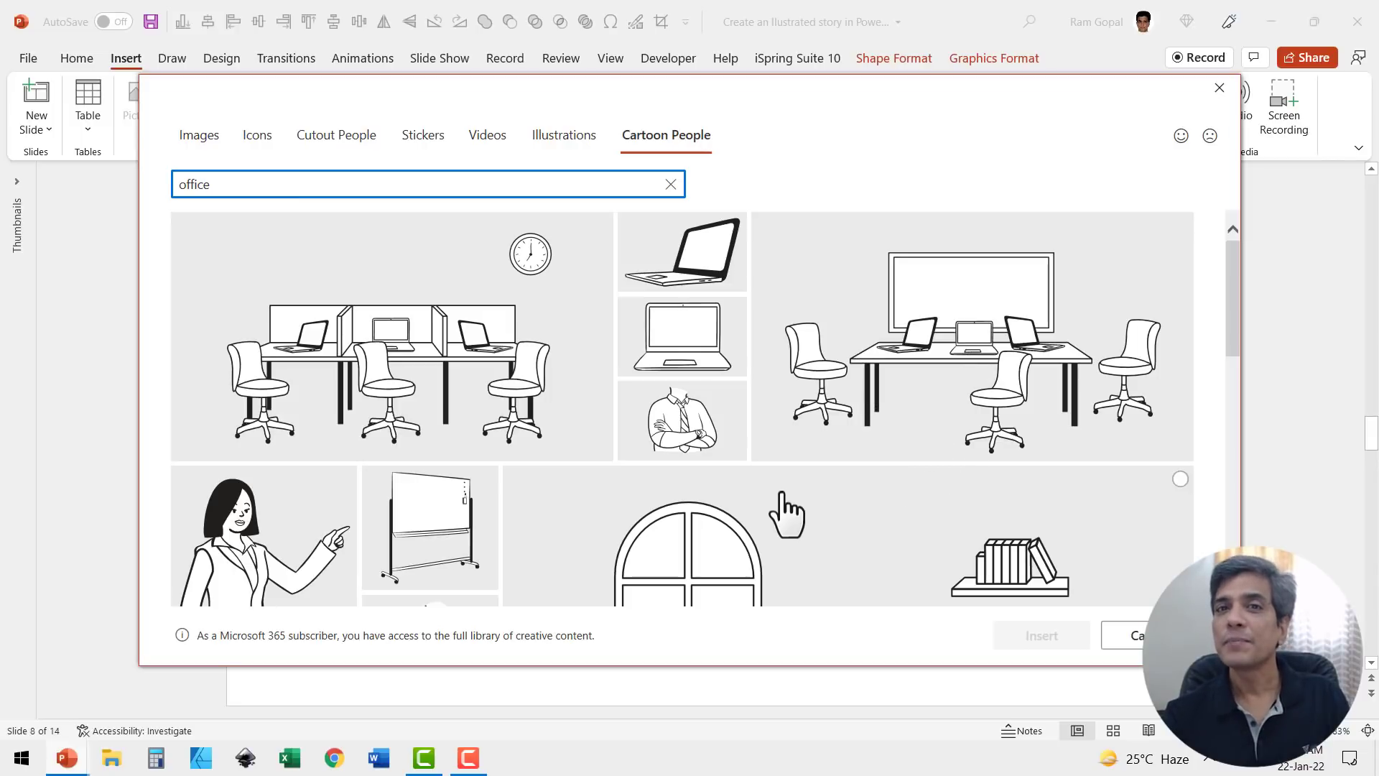
{"action": "mouse_move", "coordinate": [392, 336]}
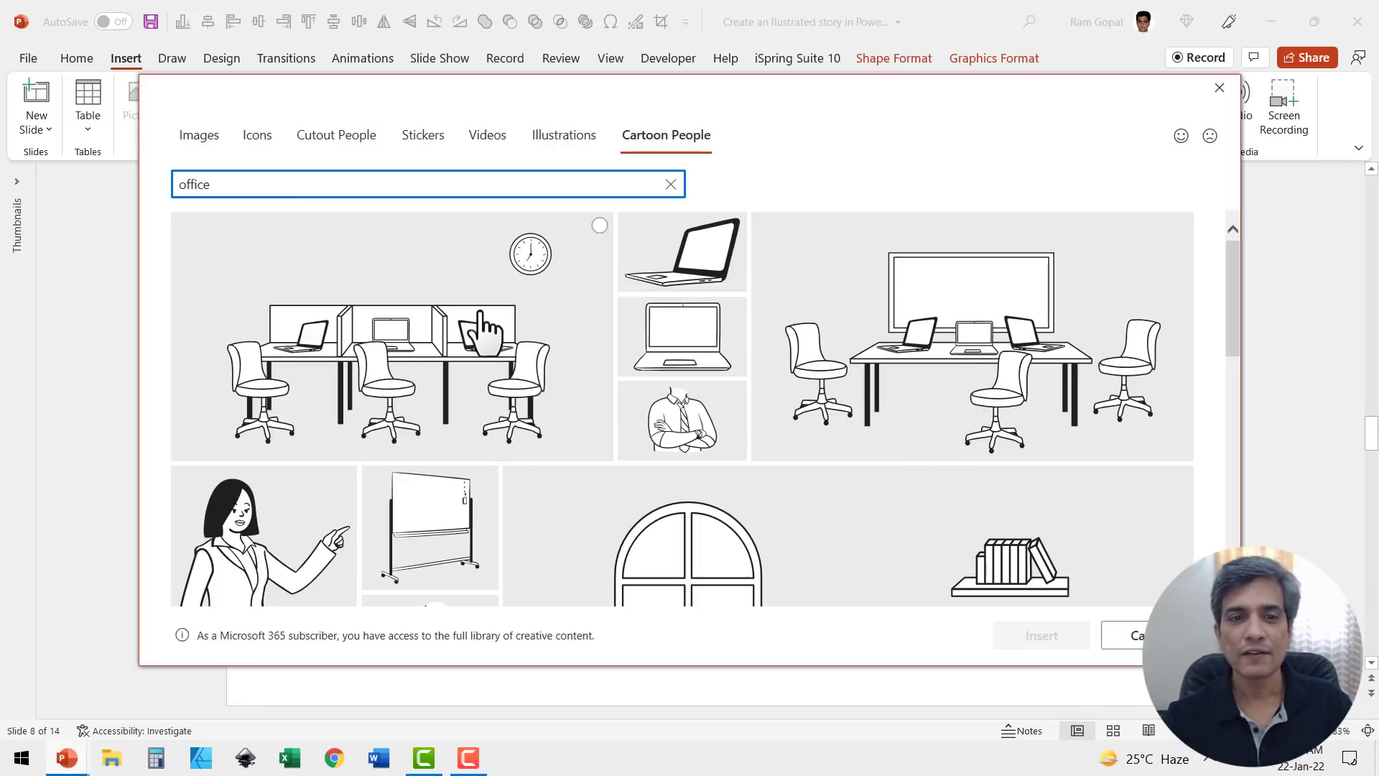
{"action": "left_click", "coordinate": [490, 324]}
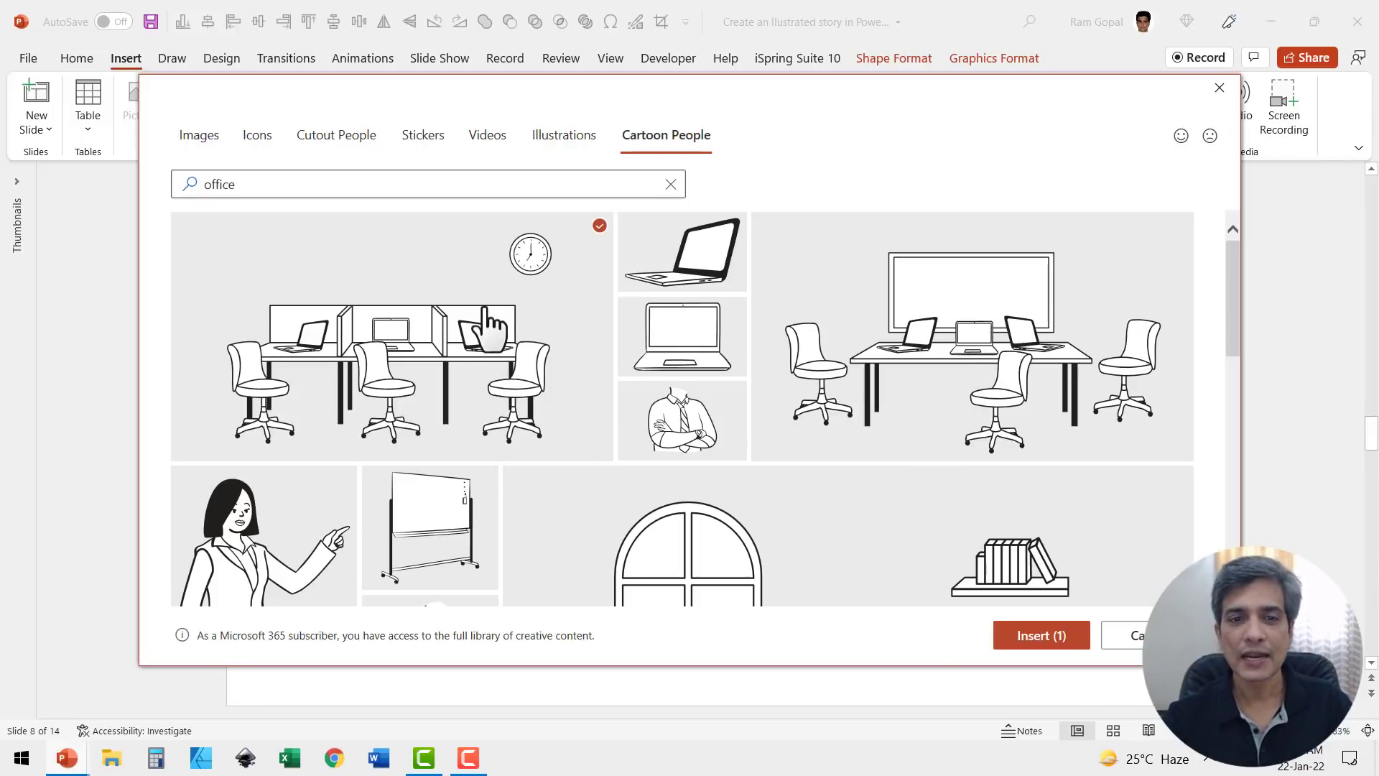
{"action": "left_click", "coordinate": [1043, 641]}
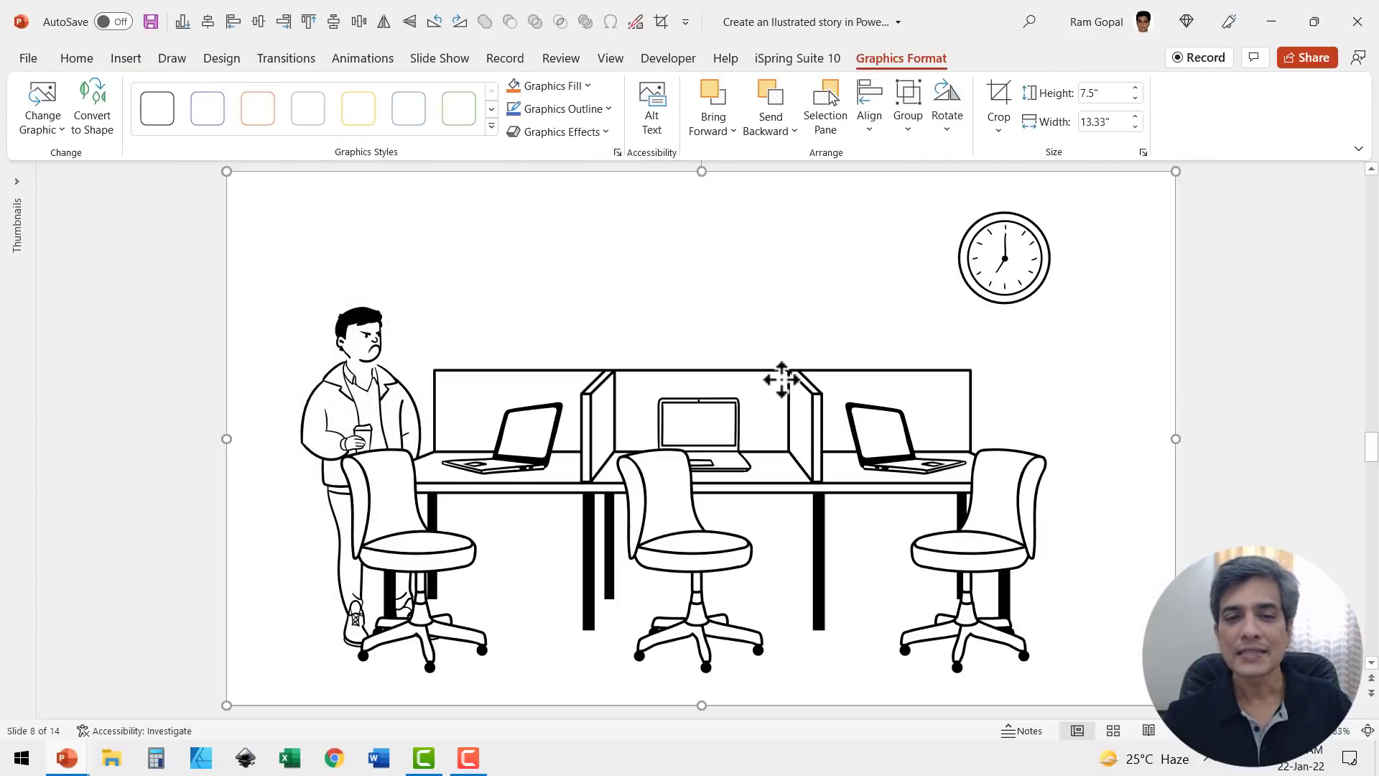
Nudge the cartoon man slightly further left on the slide.
{"action": "right_click", "coordinate": [785, 379]}
{"action": "left_click", "coordinate": [854, 533]}
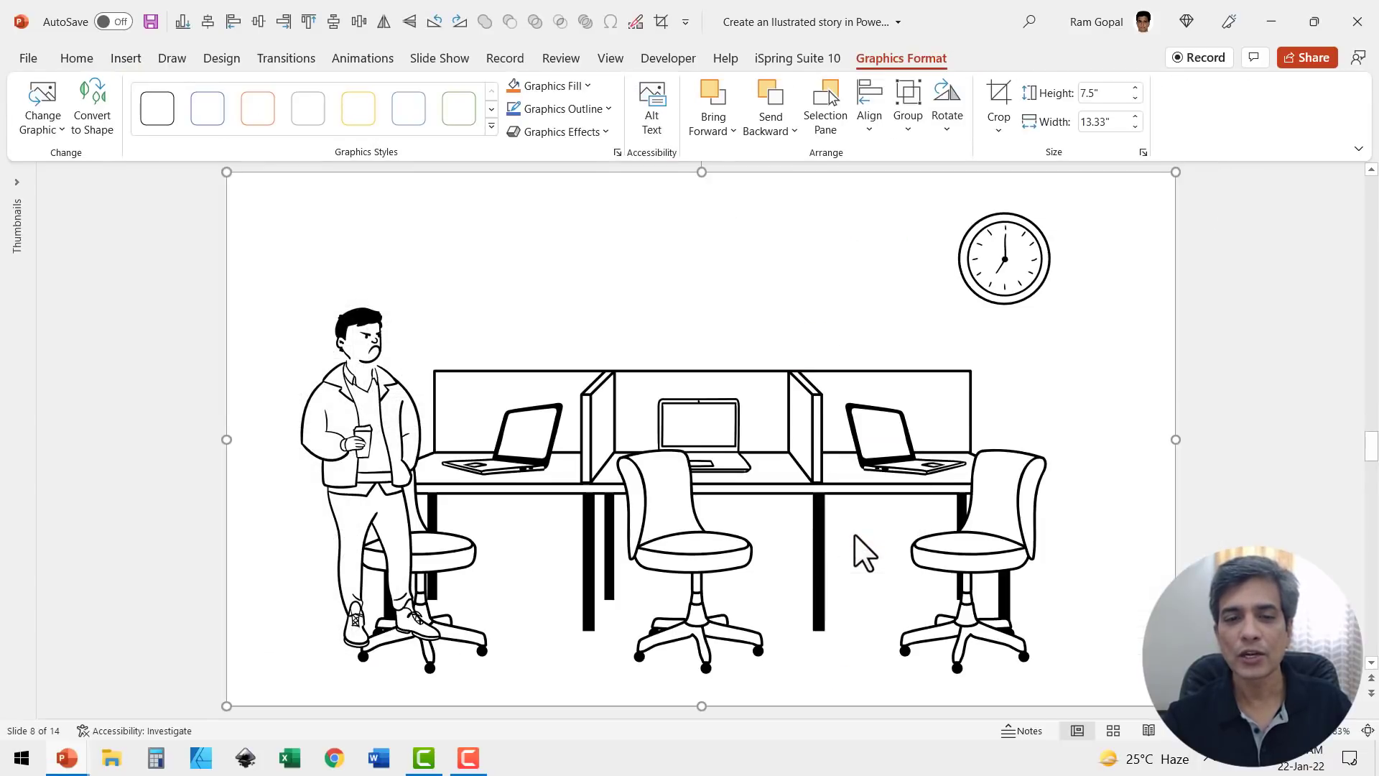
{"action": "left_click", "coordinate": [345, 439]}
{"action": "left_click_drag", "start_coordinate": [346, 439], "coordinate": [318, 437]}
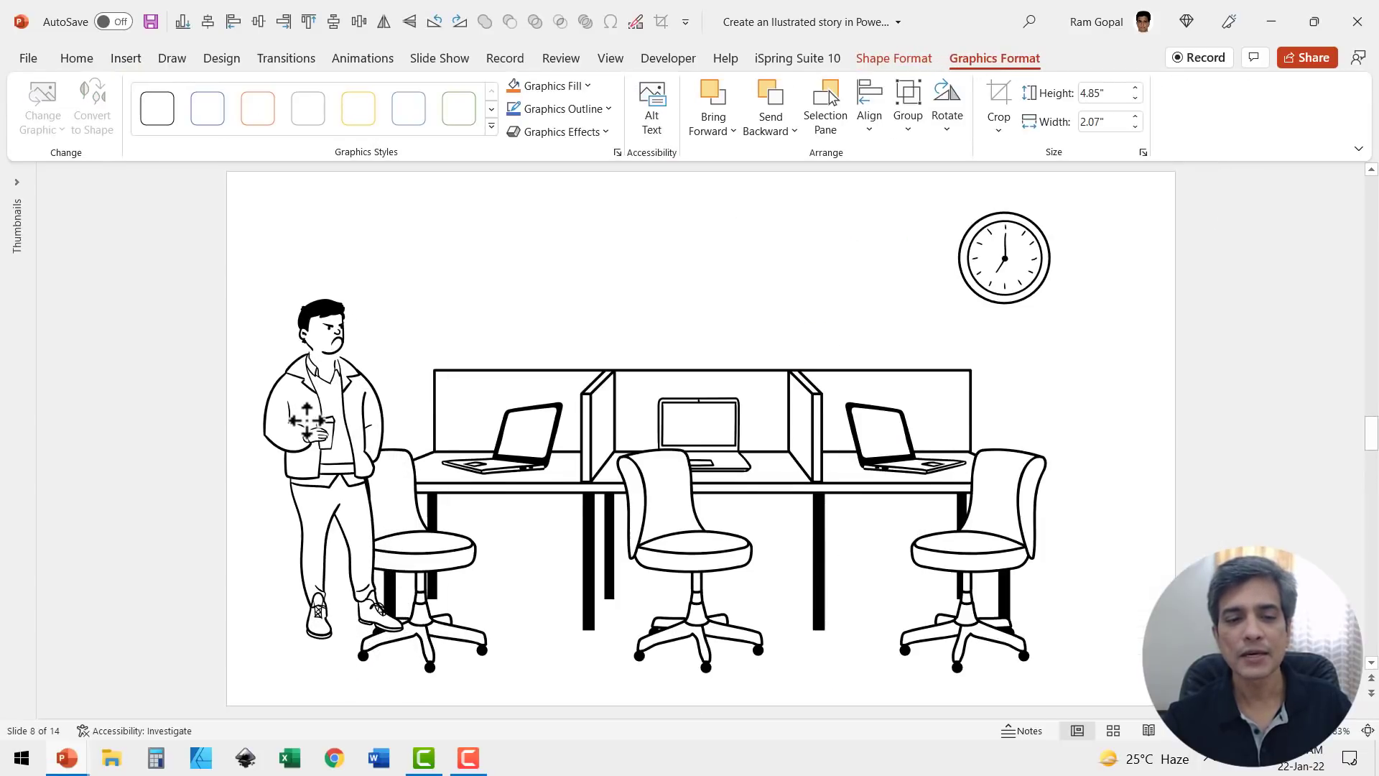
Shrink the office scene from its corner and reposition it beside the man.
{"action": "left_click", "coordinate": [616, 397]}
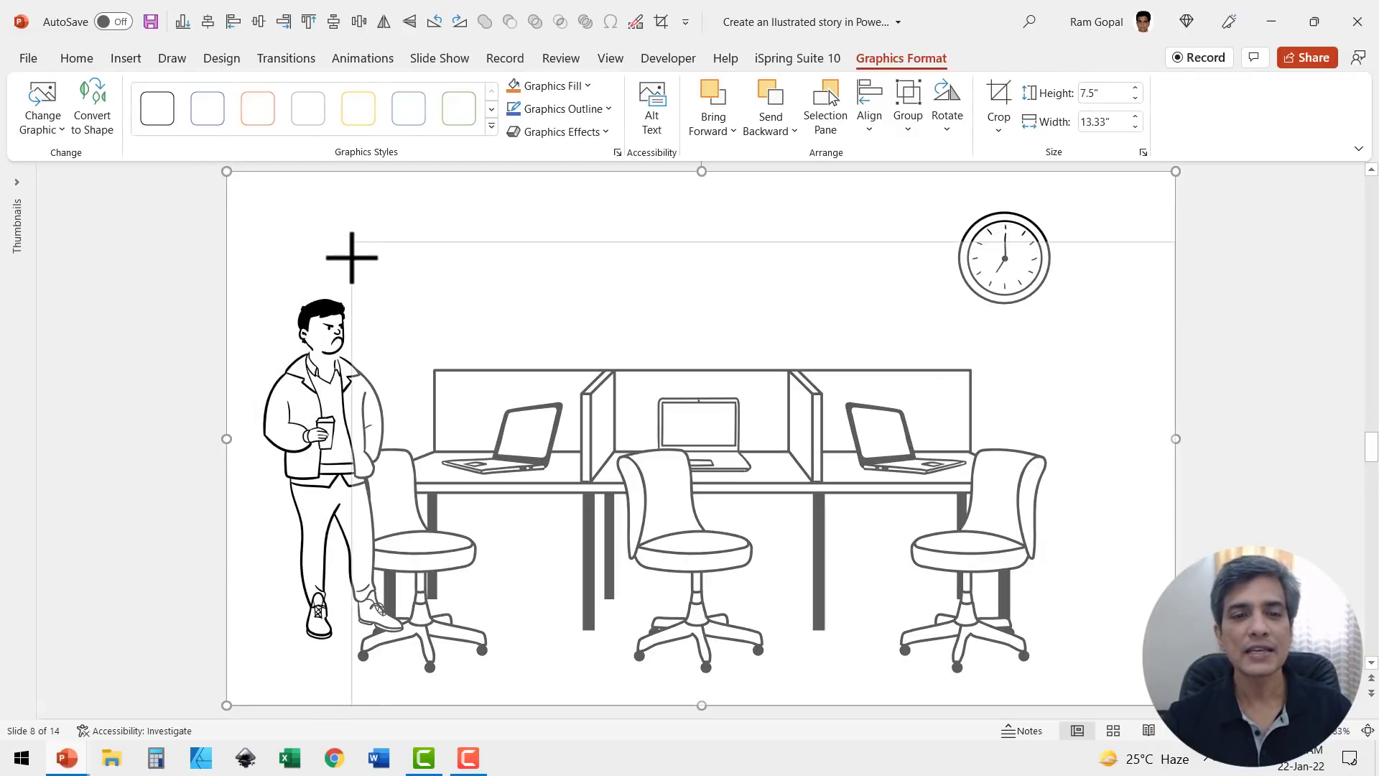
{"action": "left_click_drag", "start_coordinate": [224, 177], "coordinate": [376, 252]}
{"action": "left_click_drag", "start_coordinate": [701, 462], "coordinate": [662, 400]}
{"action": "left_click", "coordinate": [1189, 439]}
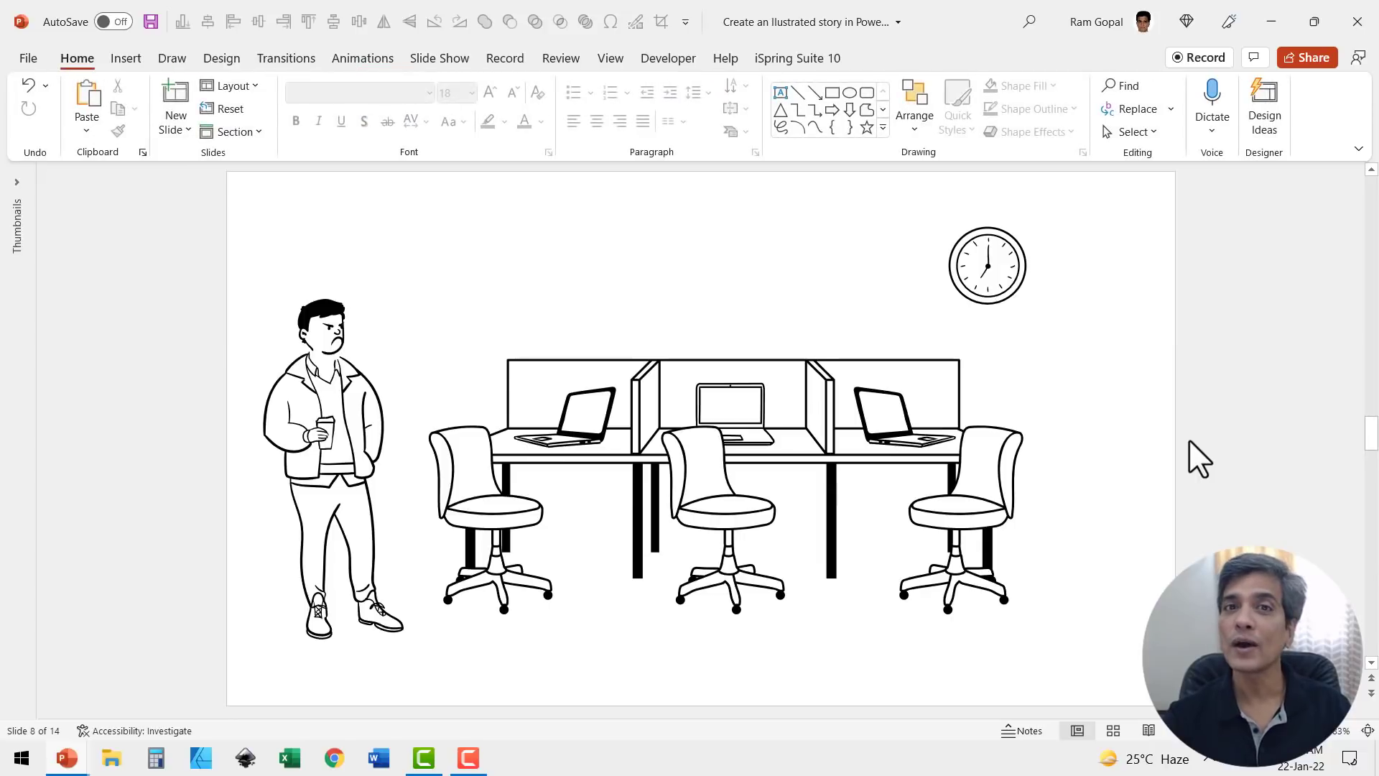
Draw a rectangle across the slide's bottom and send it to the back.
{"action": "left_click", "coordinate": [831, 93]}
{"action": "left_click_drag", "start_coordinate": [227, 505], "coordinate": [1175, 704]}
{"action": "right_click", "coordinate": [882, 585]}
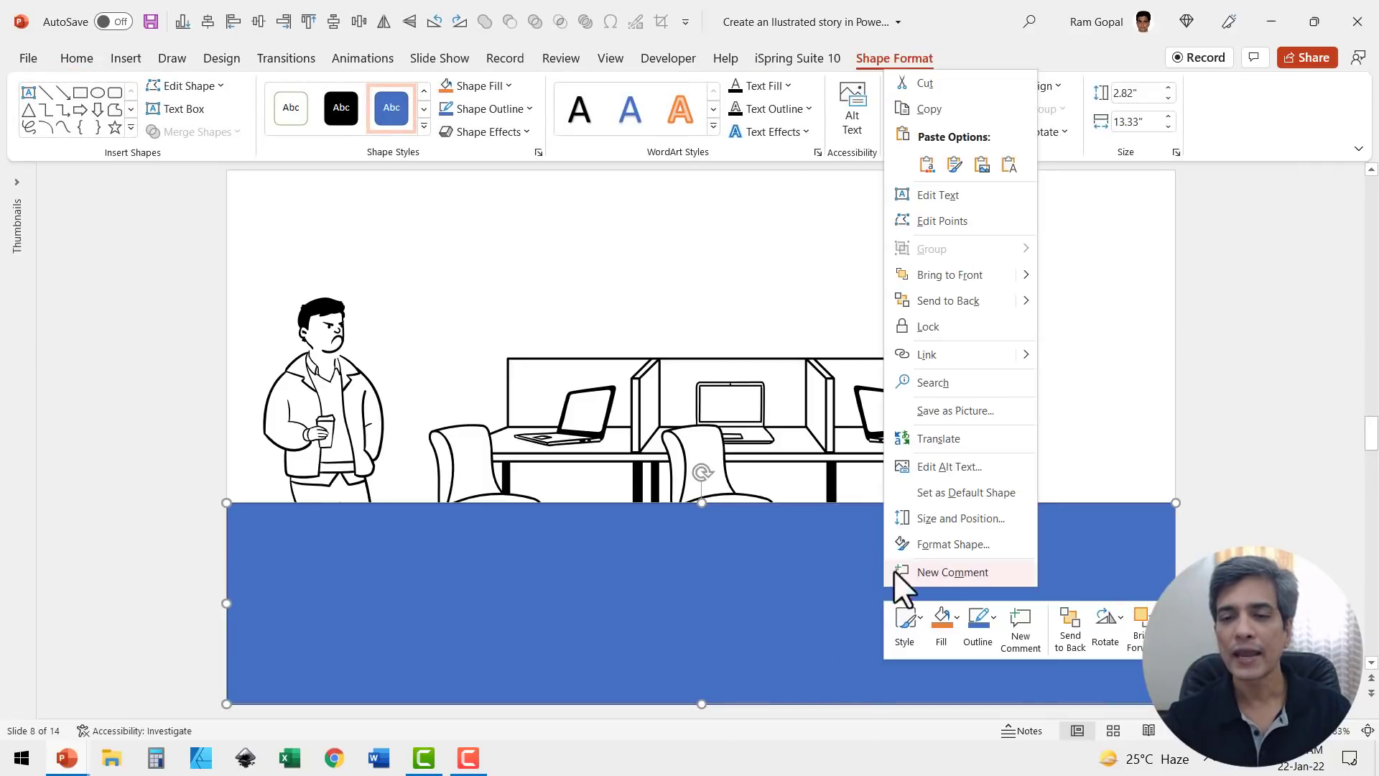
{"action": "left_click", "coordinate": [948, 302]}
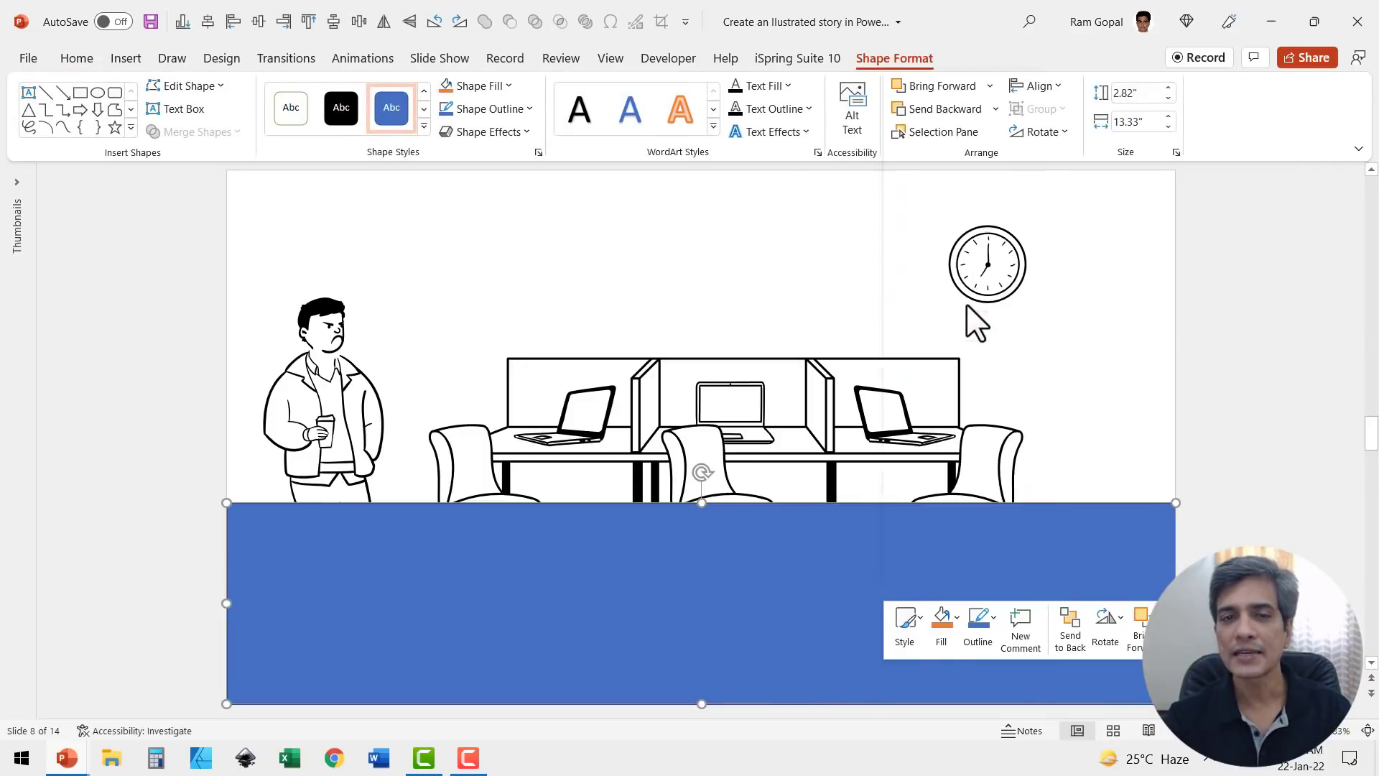
Fill the floor rectangle grey and remove its outline.
{"action": "left_click", "coordinate": [495, 86]}
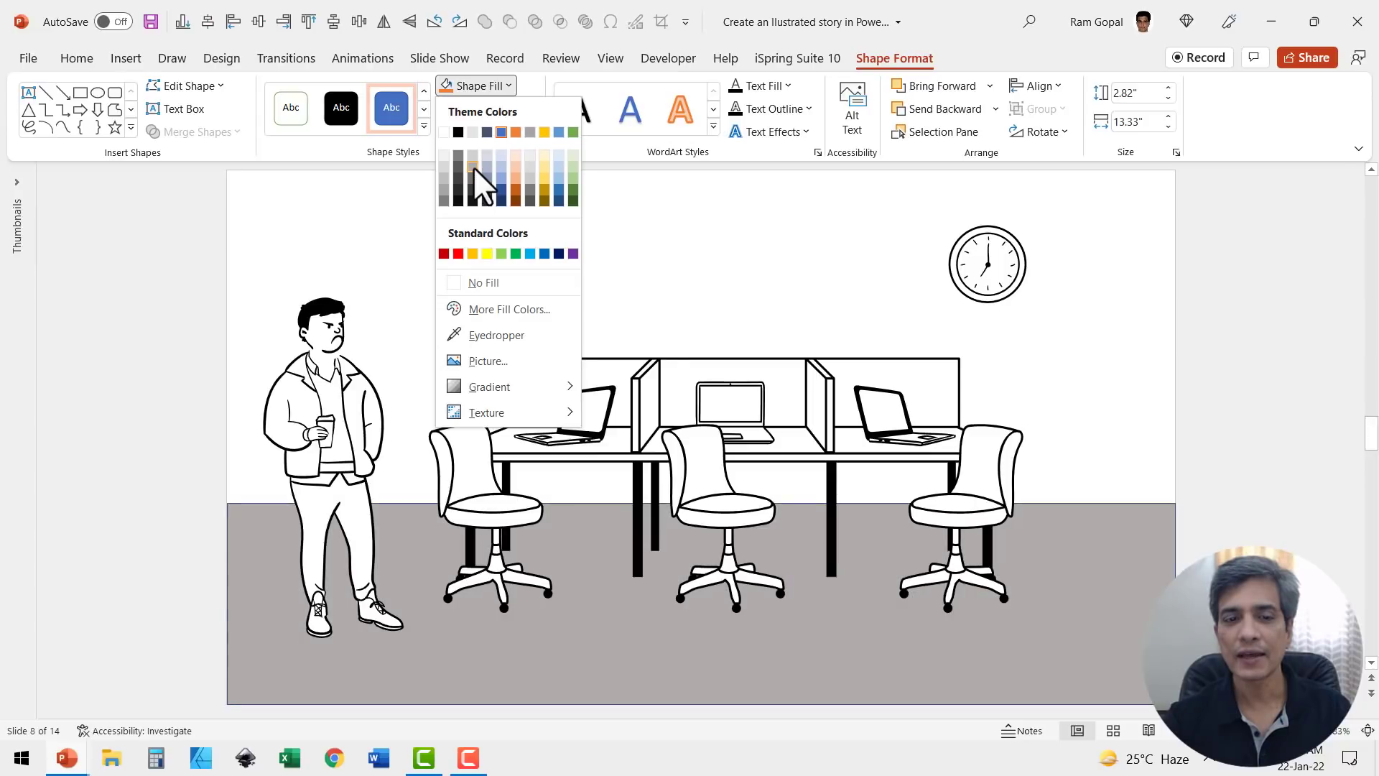
{"action": "left_click", "coordinate": [472, 166]}
{"action": "left_click", "coordinate": [491, 109]}
{"action": "left_click", "coordinate": [498, 305]}
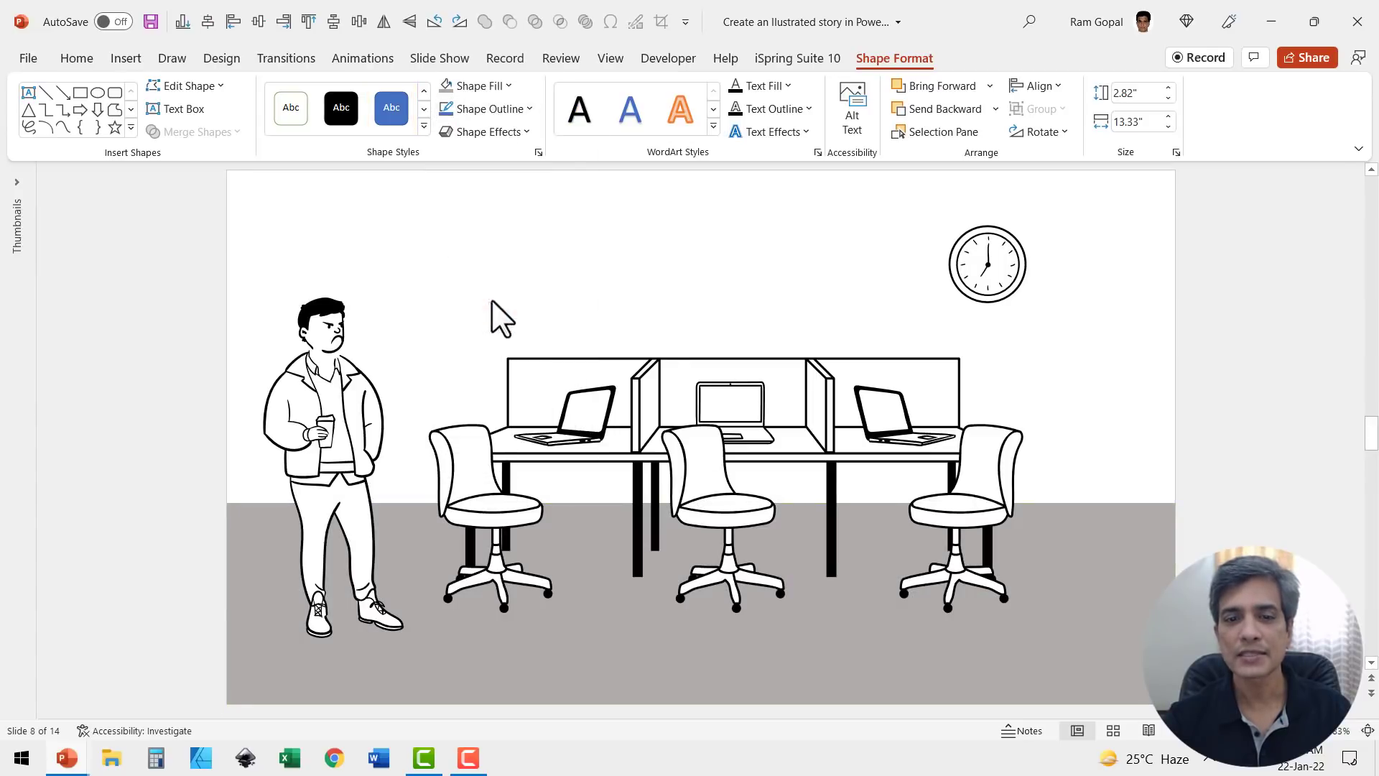
{"action": "left_click", "coordinate": [1216, 474]}
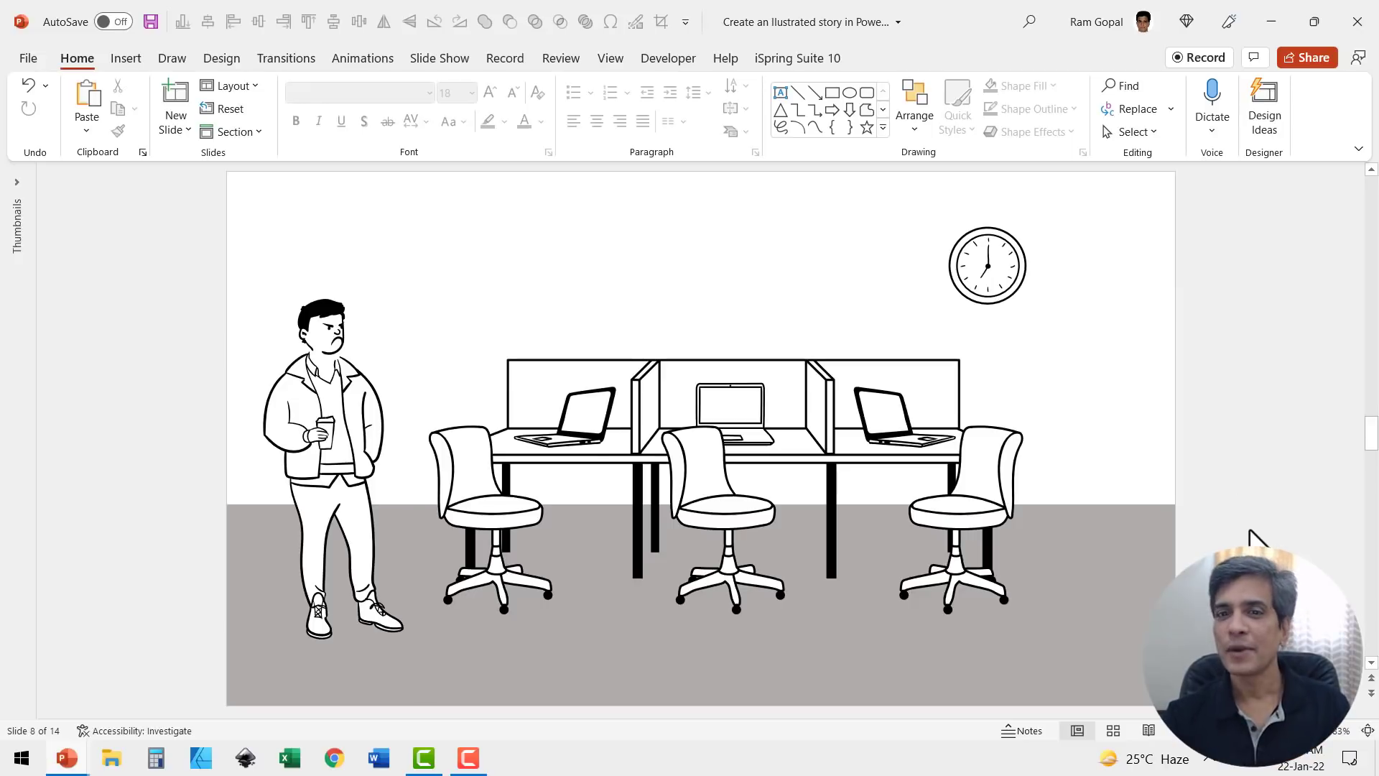
Convert the office illustration into separate editable shapes.
{"action": "left_click_drag", "start_coordinate": [648, 333], "coordinate": [648, 337]}
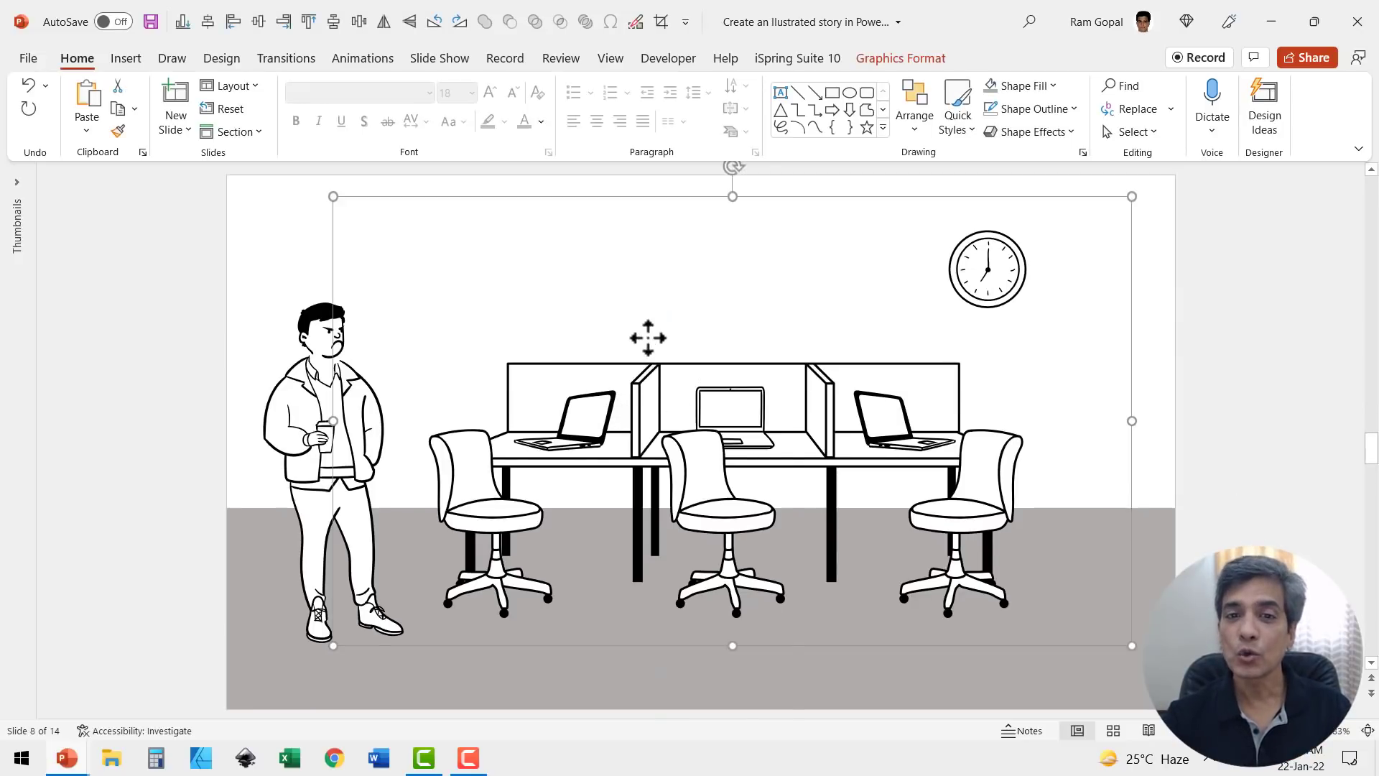
{"action": "right_click", "coordinate": [648, 337]}
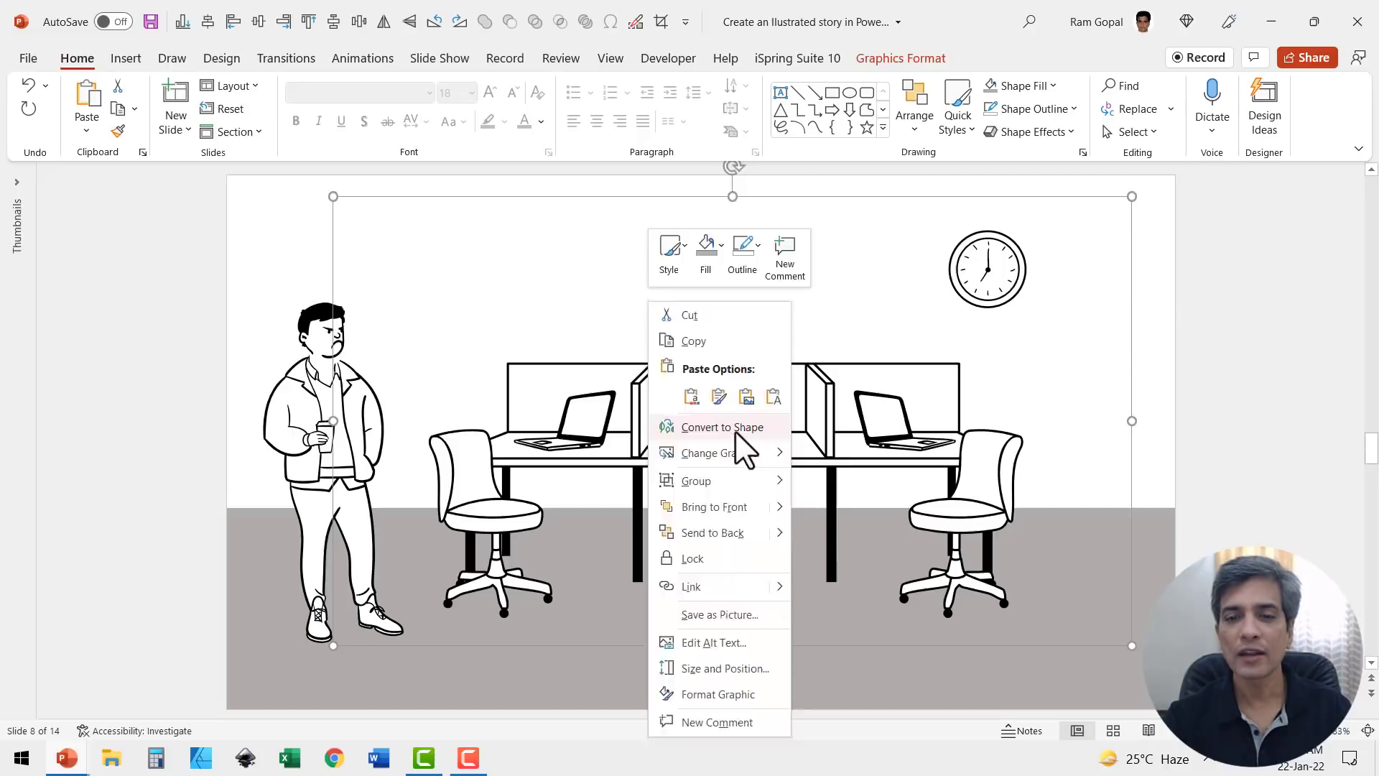
{"action": "left_click", "coordinate": [736, 430]}
{"action": "left_click", "coordinate": [1287, 406]}
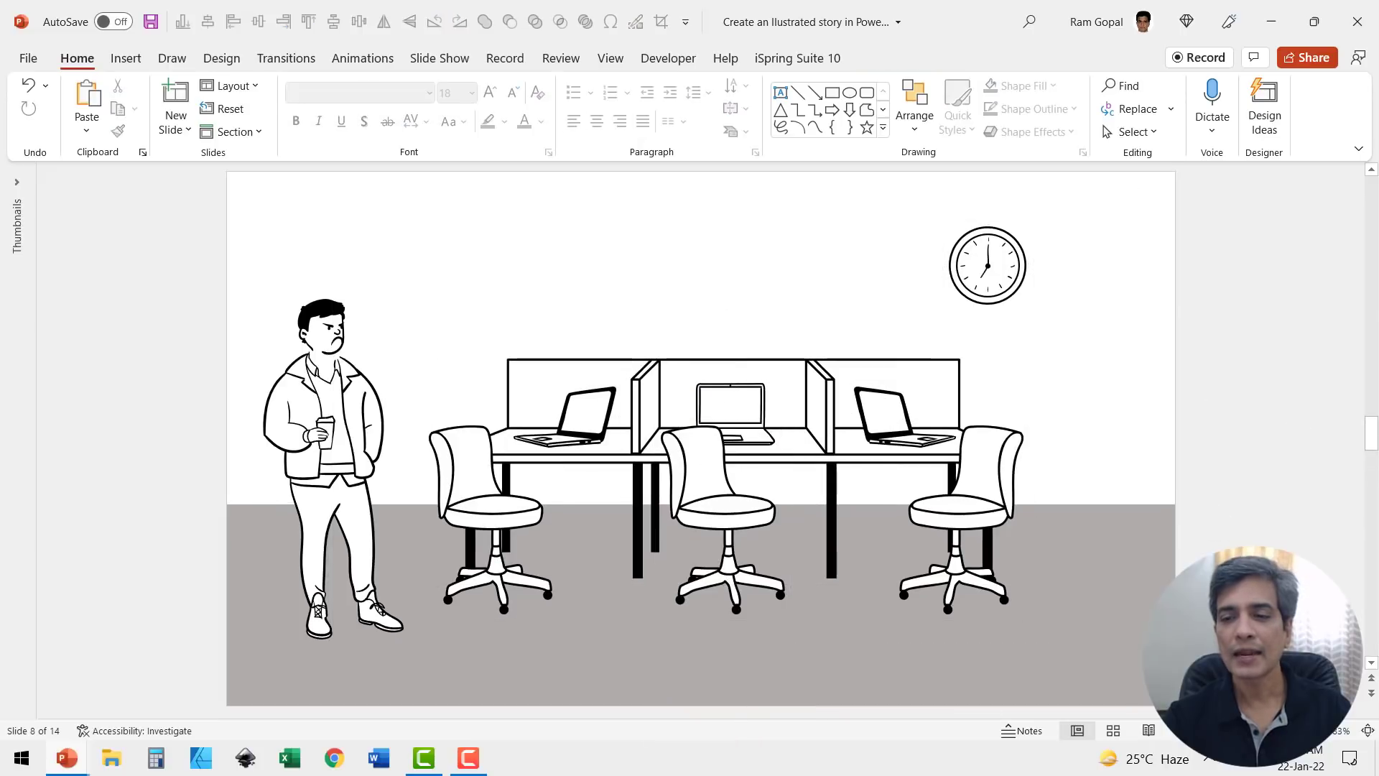
Give the man, desks, chairs and laptops a Perspective Upper Right shadow.
{"action": "left_click_drag", "start_coordinate": [1216, 679], "coordinate": [162, 253]}
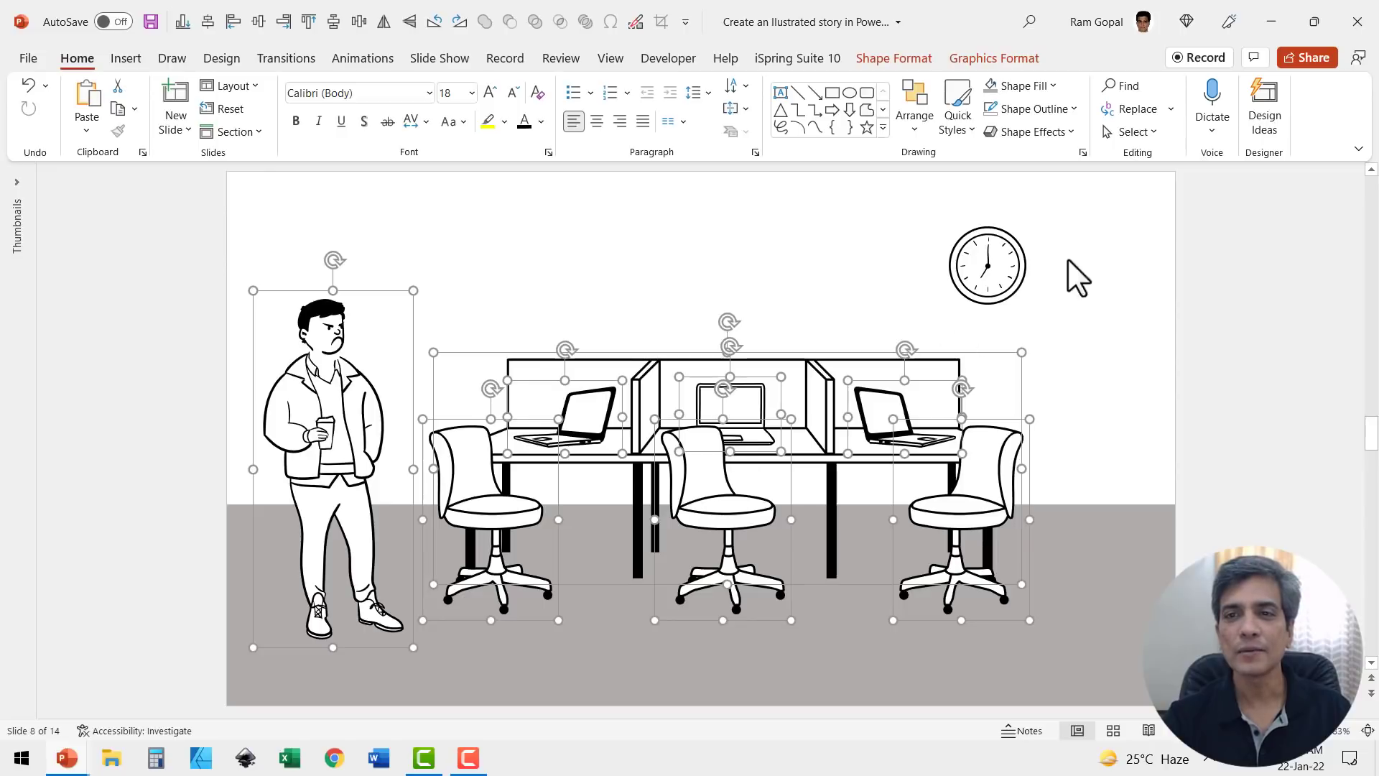
{"action": "left_click", "coordinate": [1058, 128]}
{"action": "mouse_move", "coordinate": [1048, 211]}
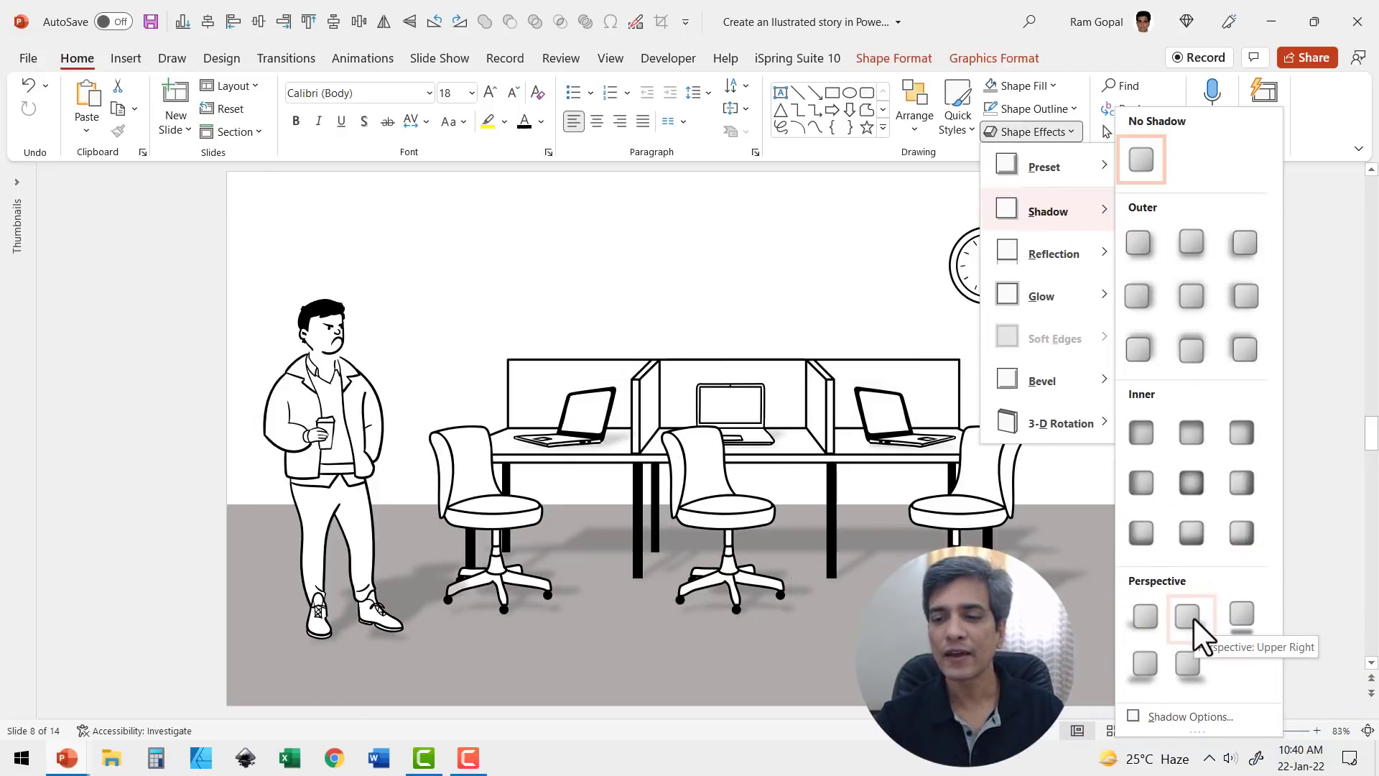
{"action": "left_click", "coordinate": [1193, 619]}
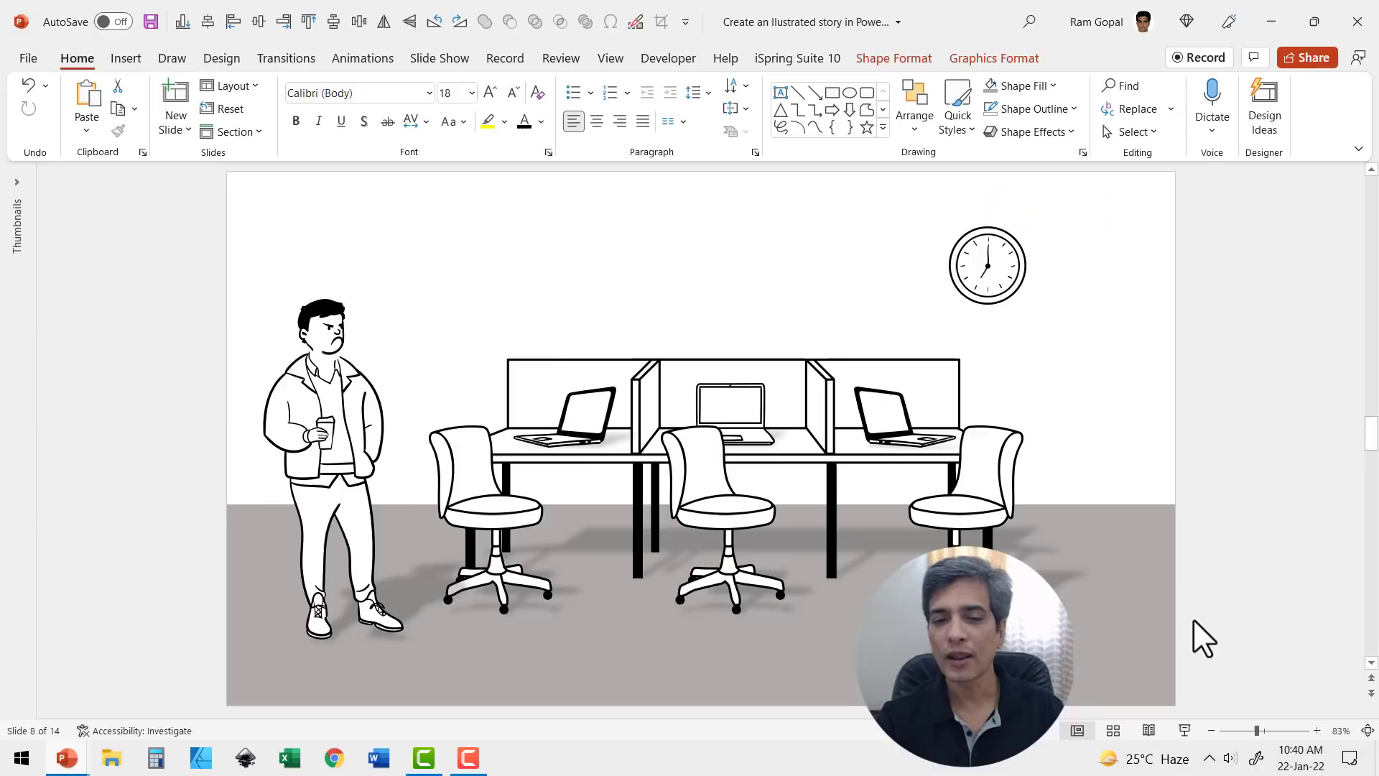
{"action": "left_click", "coordinate": [1271, 522]}
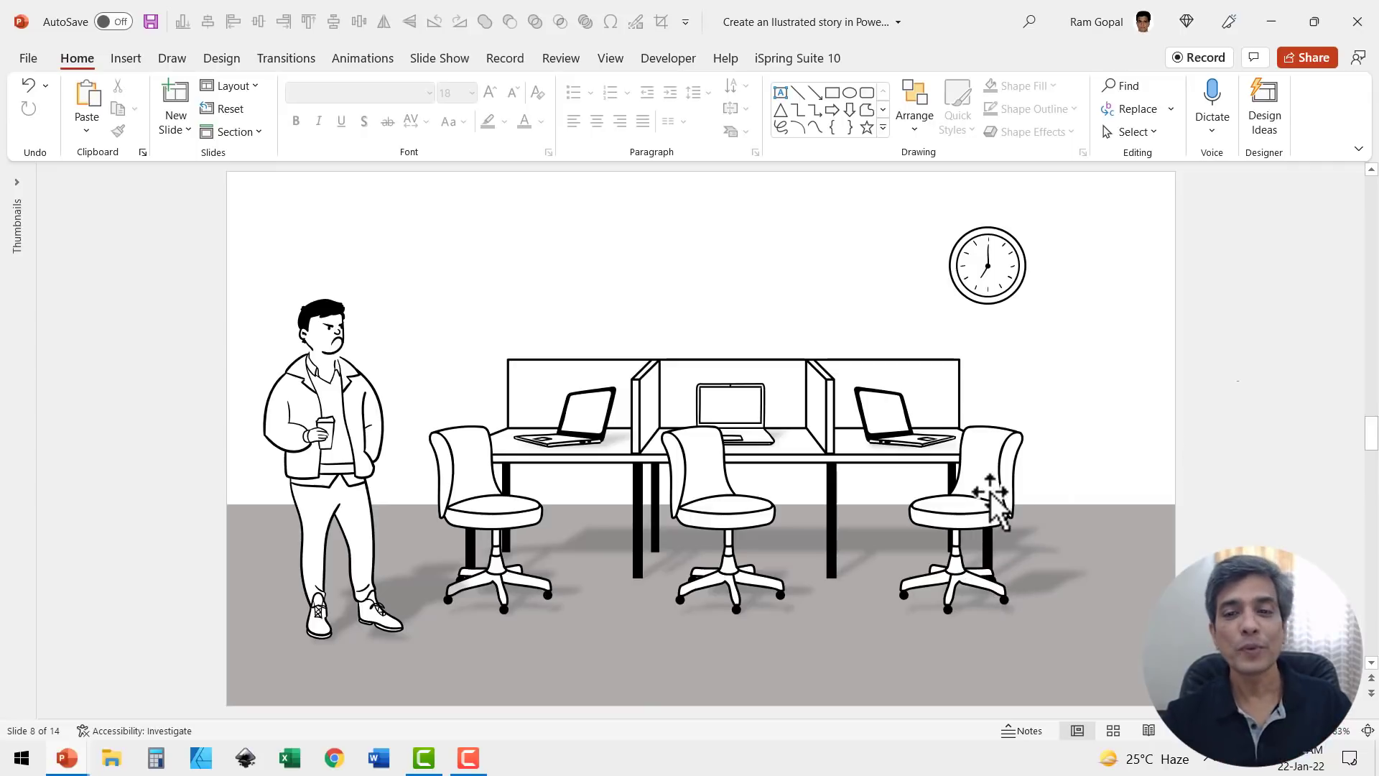
Move the wall clock left toward centre, undoing trial moves of the chair and laptop.
{"action": "left_click_drag", "start_coordinate": [991, 493], "coordinate": [1125, 503]}
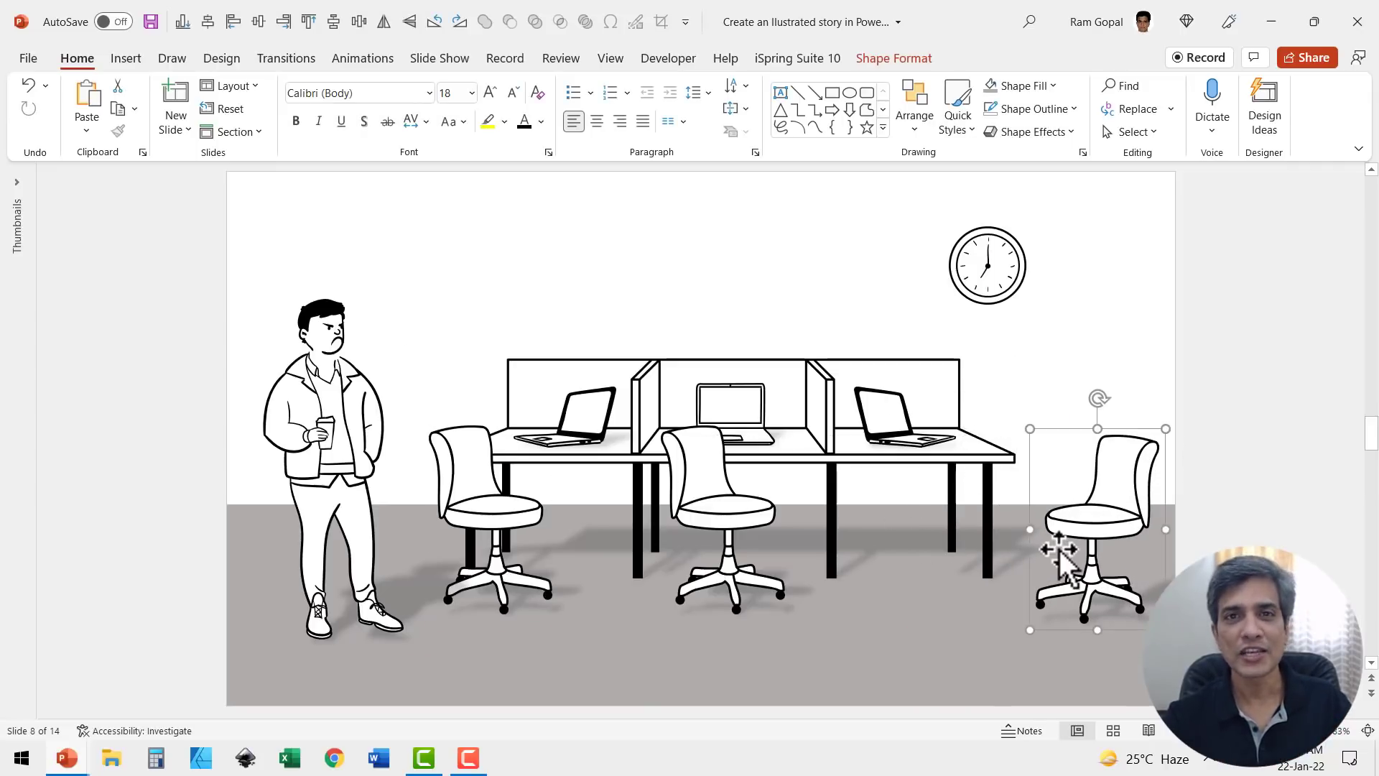
{"action": "key", "text": "ctrl+z"}
{"action": "left_click", "coordinate": [1145, 345]}
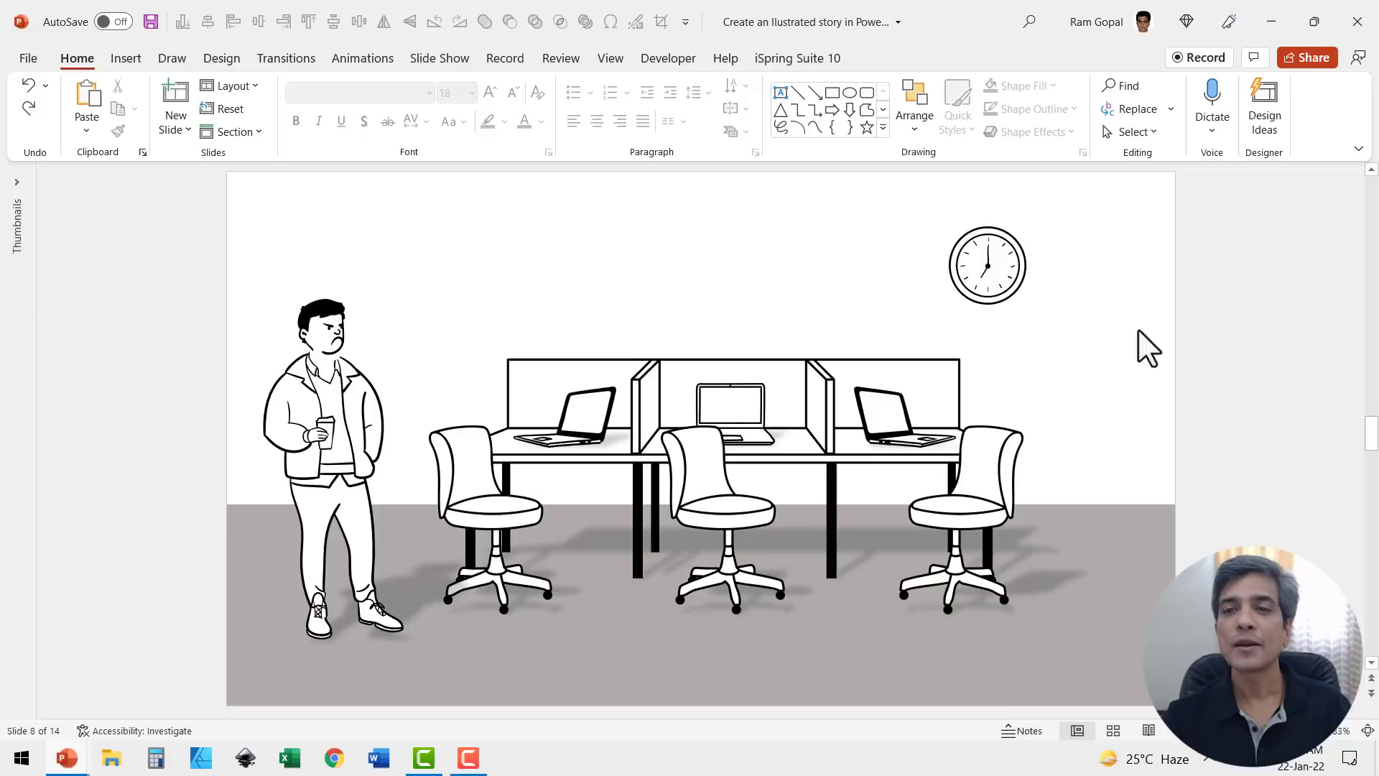
{"action": "left_click", "coordinate": [1001, 278]}
{"action": "left_click_drag", "start_coordinate": [987, 265], "coordinate": [836, 265]}
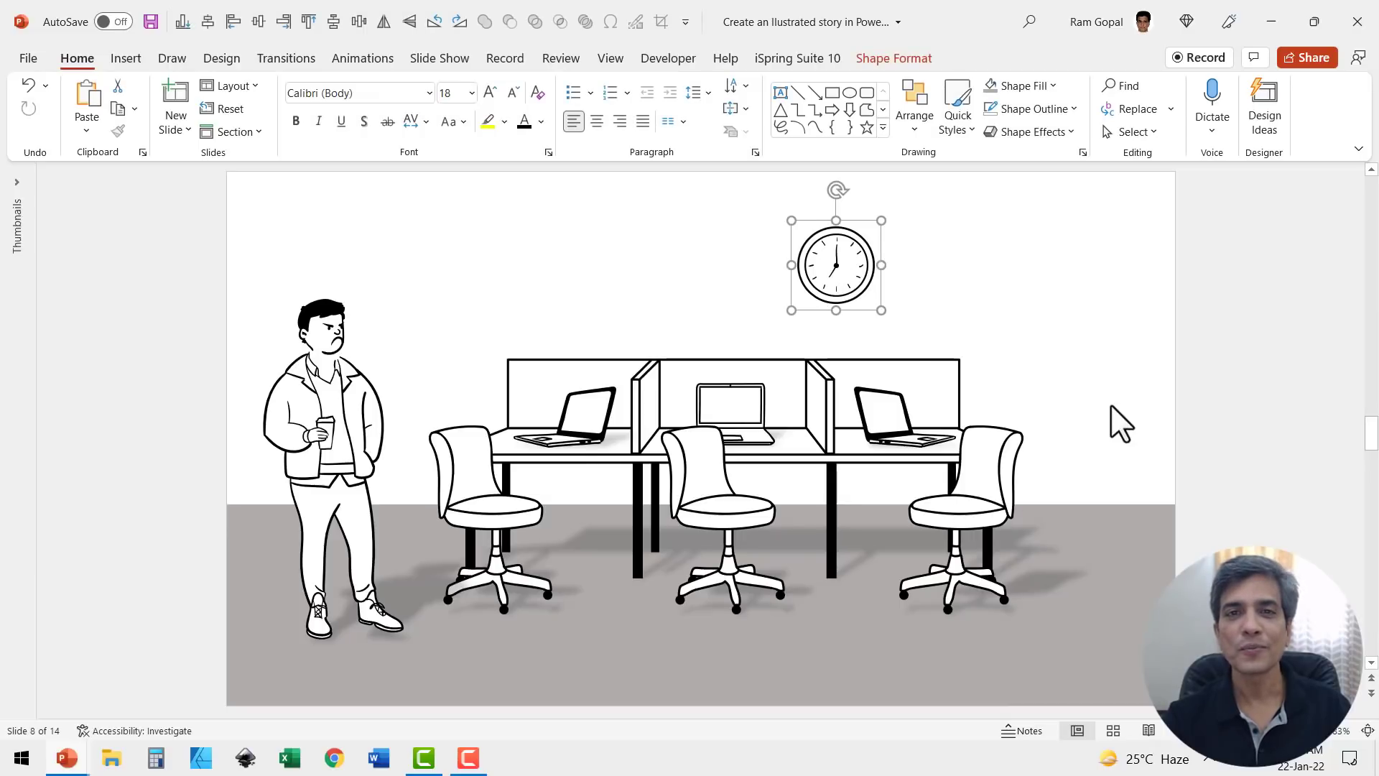
{"action": "left_click_drag", "start_coordinate": [577, 415], "coordinate": [559, 366]}
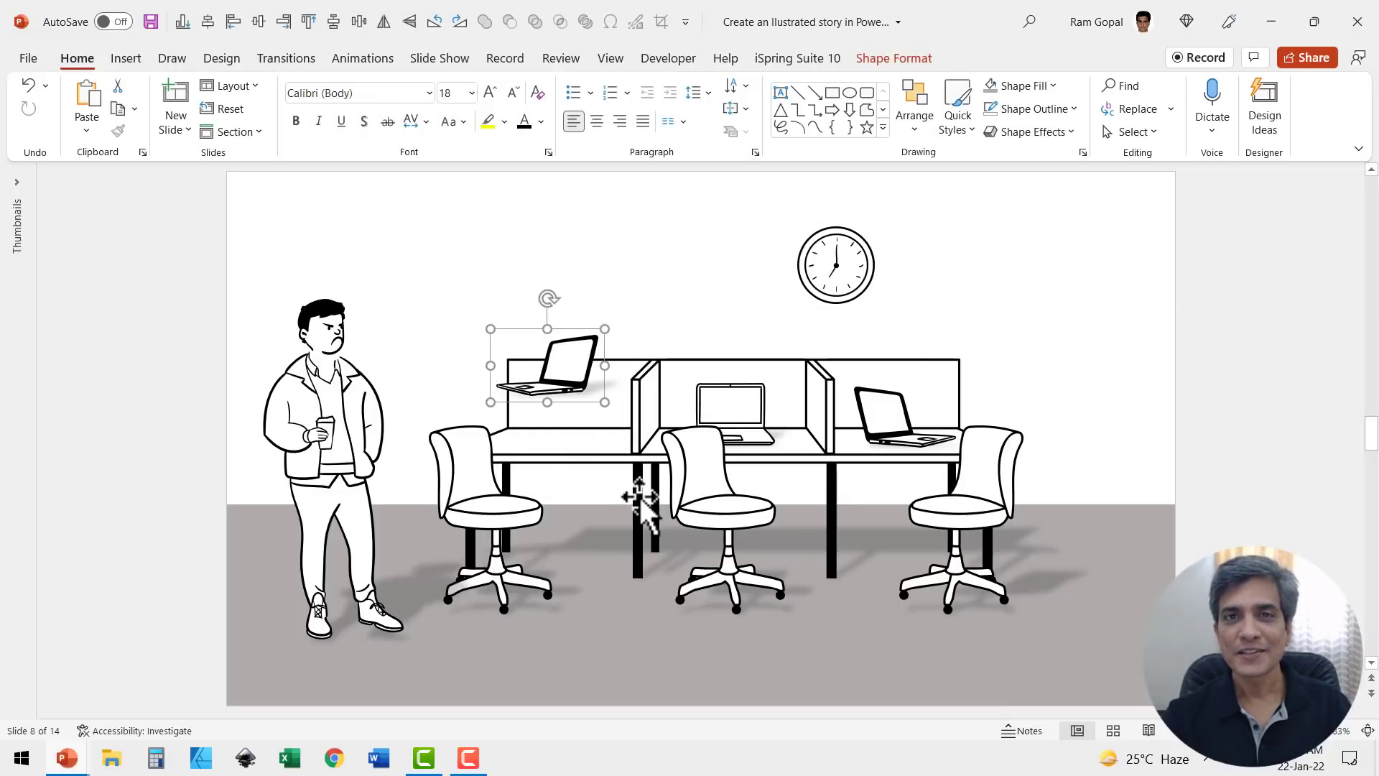
{"action": "key", "text": "ctrl+z"}
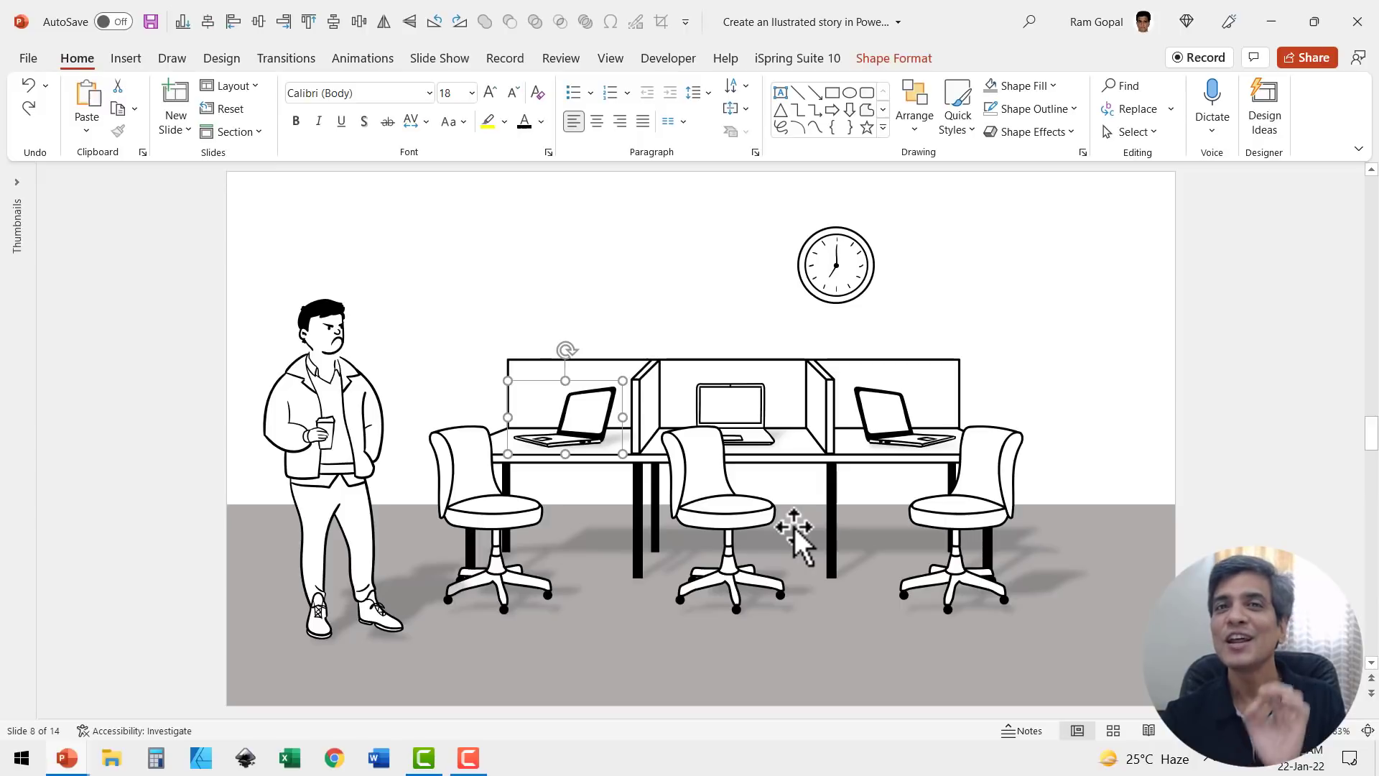
{"action": "scroll", "coordinate": [1168, 439], "scroll_direction": "down", "scroll_amount": 1}
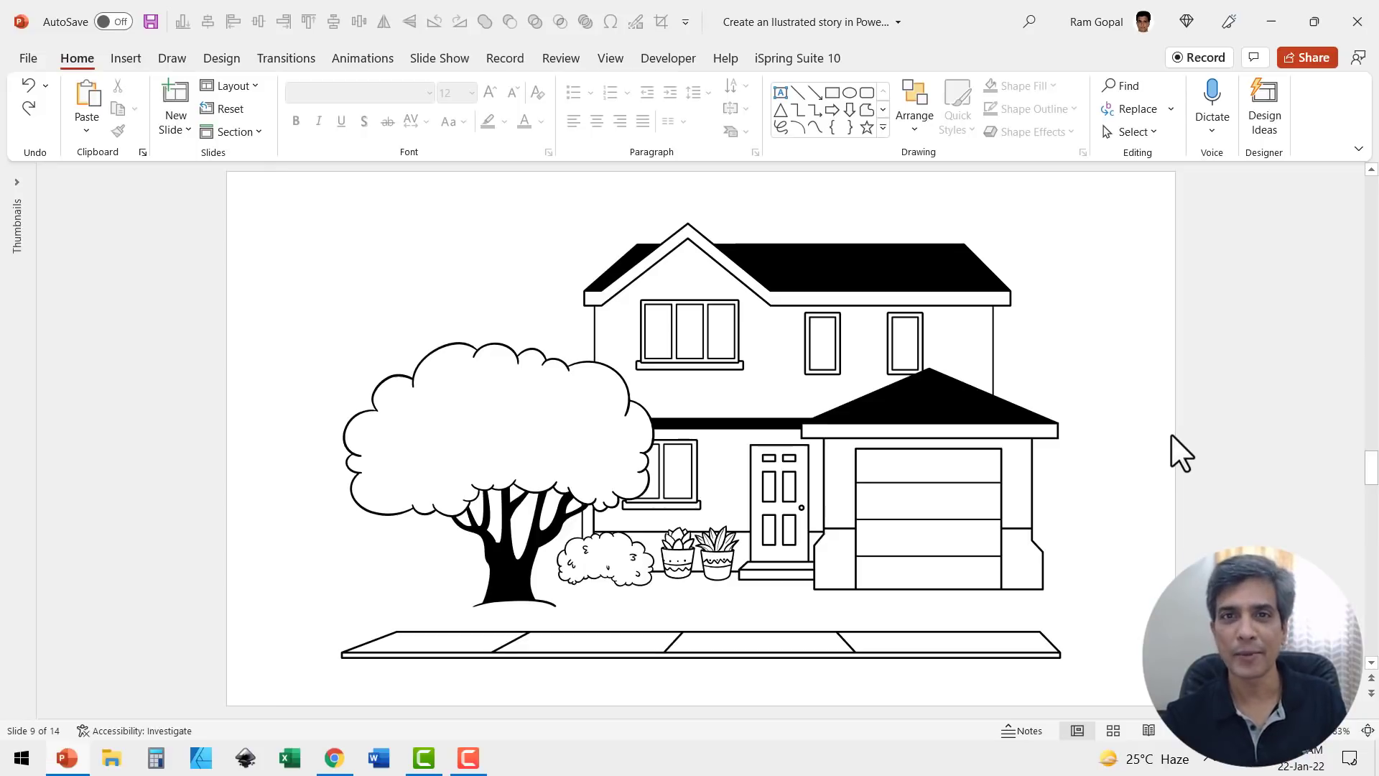
Select the house drawing on slide 9.
{"action": "left_click", "coordinate": [953, 328]}
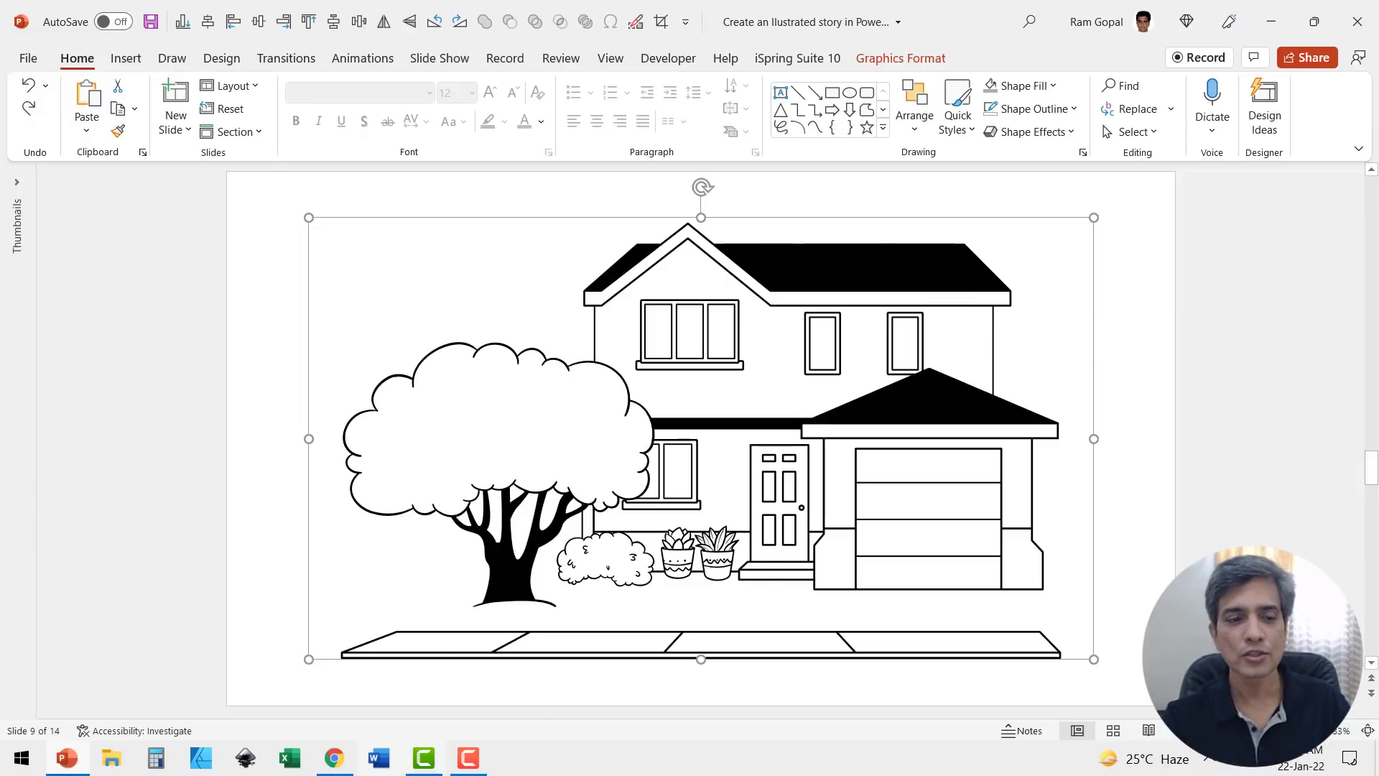
Show Pixabay's Free Download size choices for the landscape image.
{"action": "left_click", "coordinate": [336, 759]}
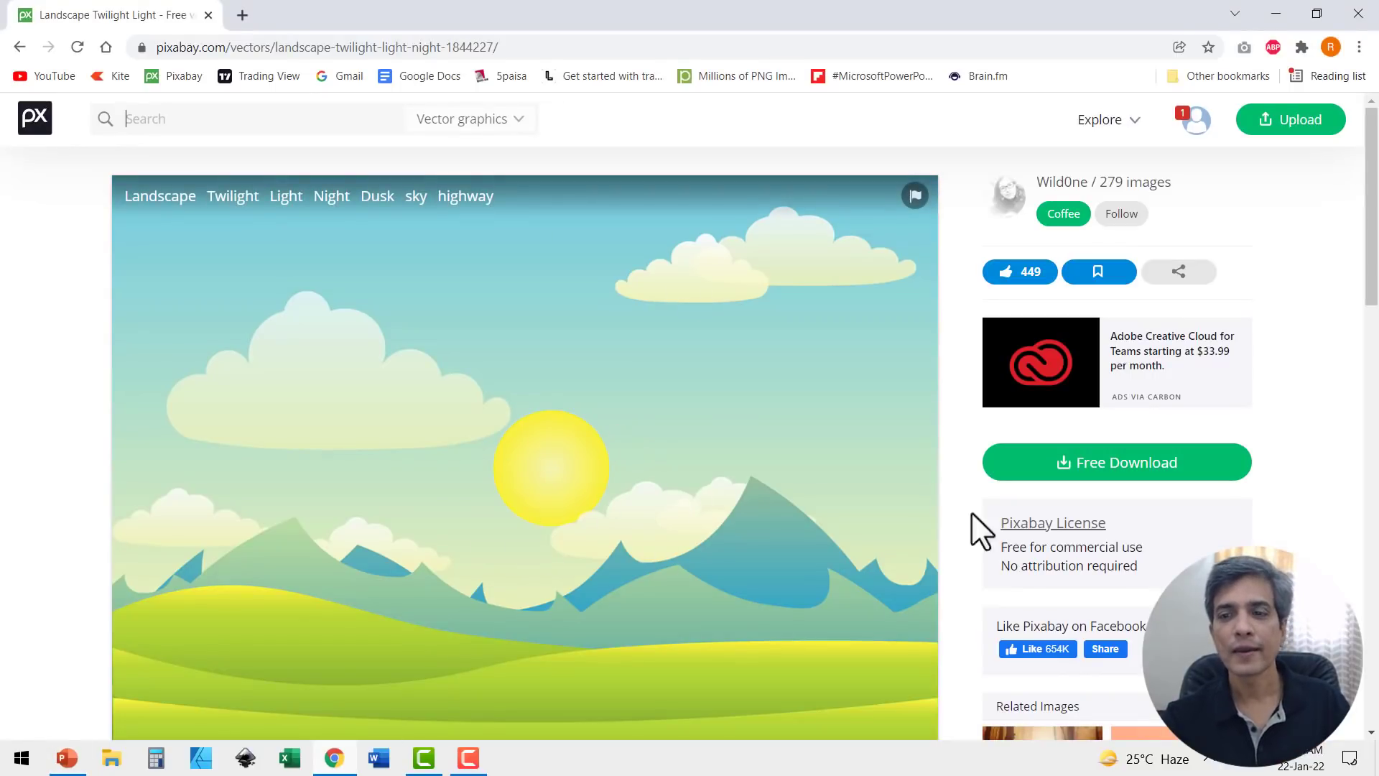
{"action": "left_click", "coordinate": [1092, 466]}
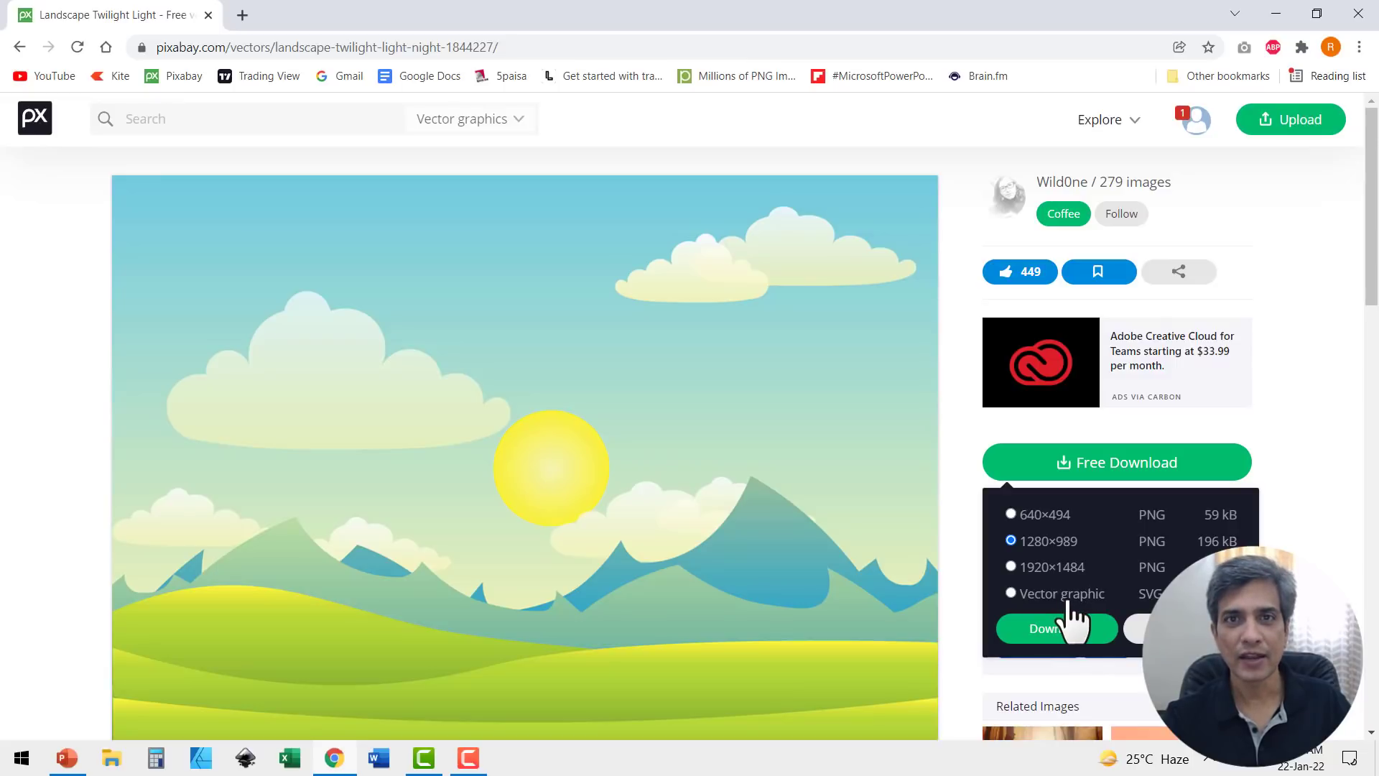
Return to the presentation and deselect the house drawing.
{"action": "left_click", "coordinate": [64, 762]}
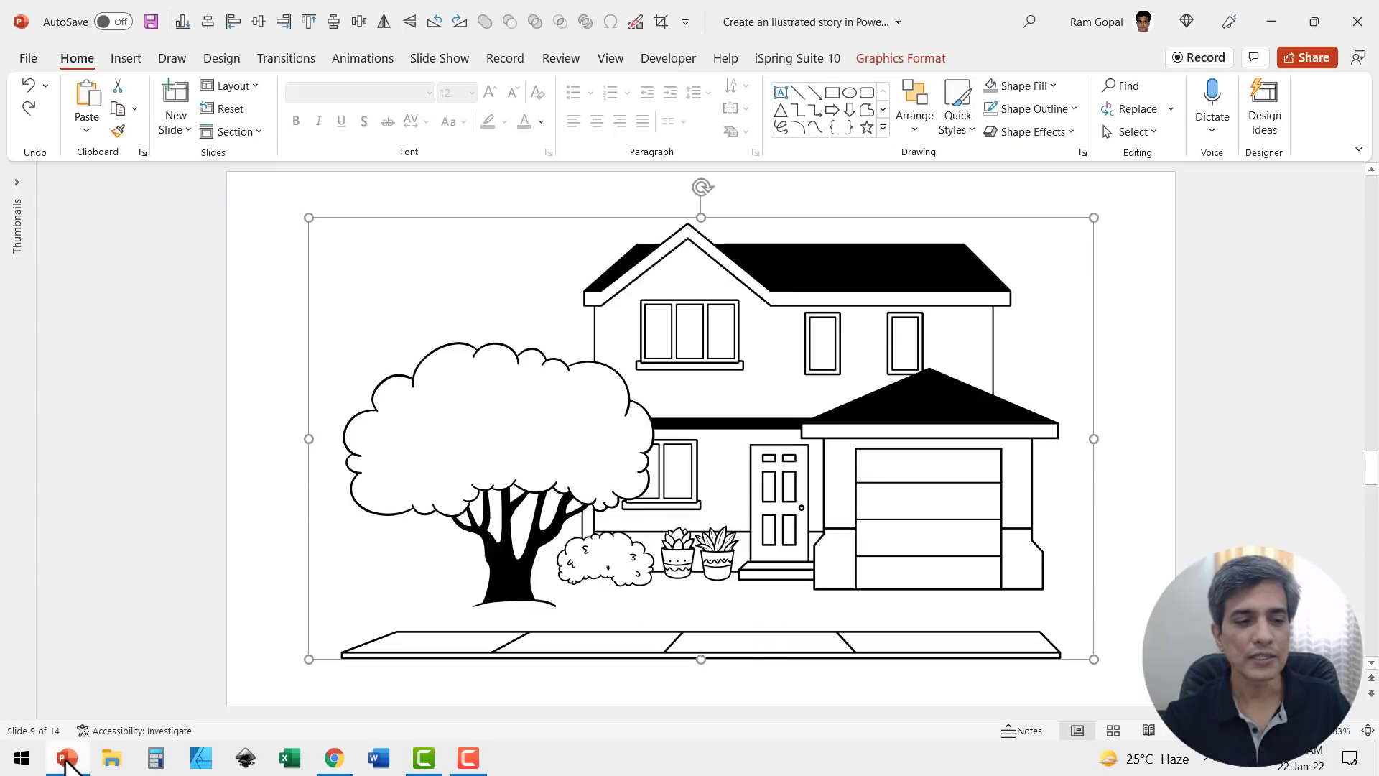
{"action": "left_click", "coordinate": [1110, 462]}
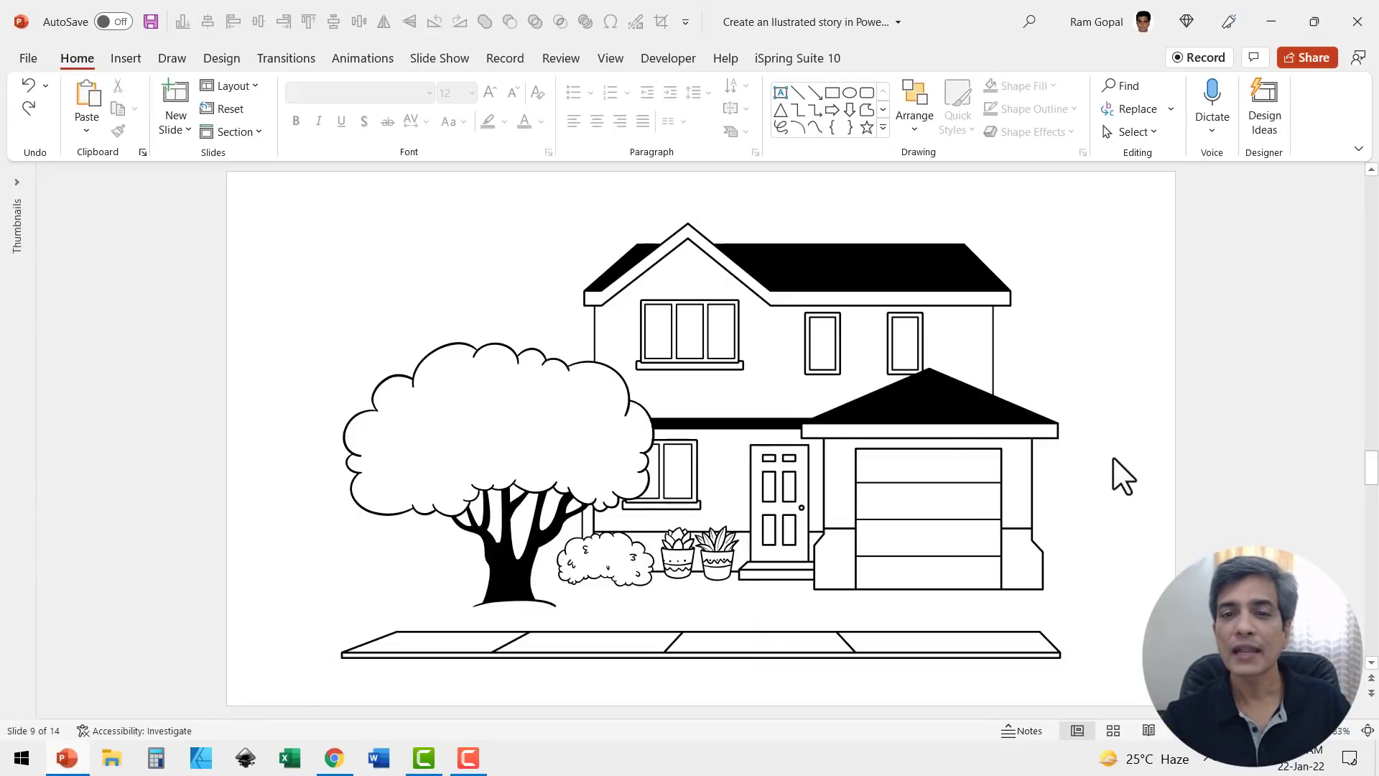
{"action": "scroll", "coordinate": [1158, 344], "scroll_direction": "down", "scroll_amount": 1}
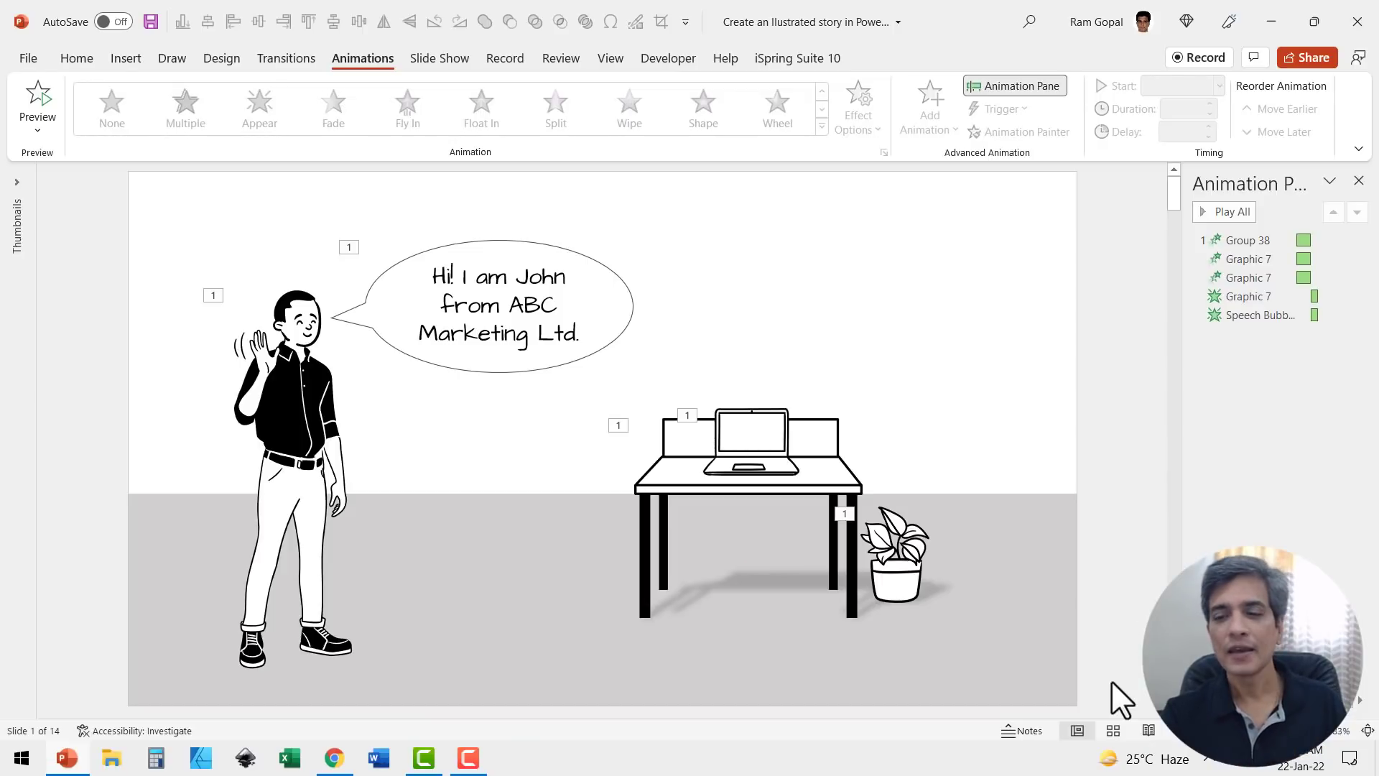
Inspect animations of the whiteboard text and crossed-out clock via selection in the Animation Pane.
{"action": "left_click_drag", "start_coordinate": [1111, 680], "coordinate": [107, 205]}
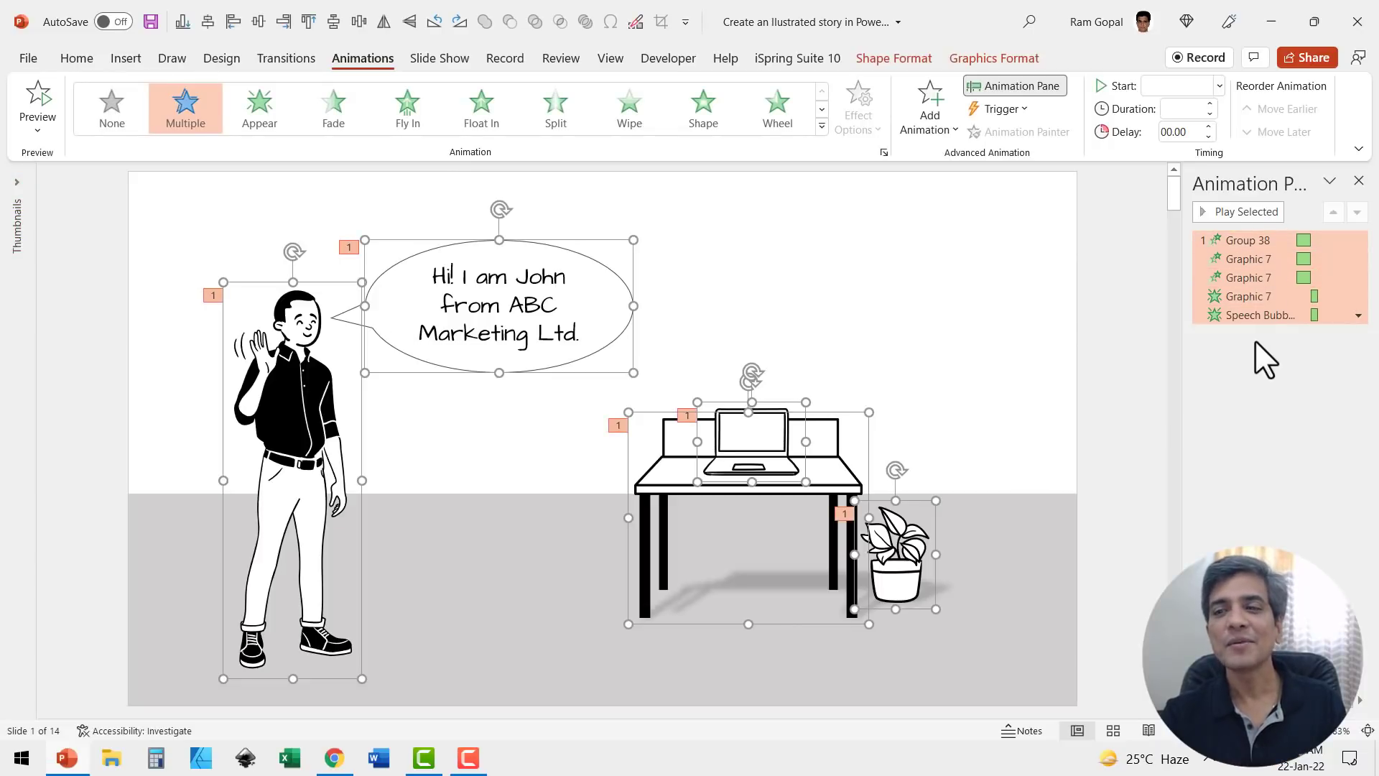
{"action": "left_click", "coordinate": [1117, 335]}
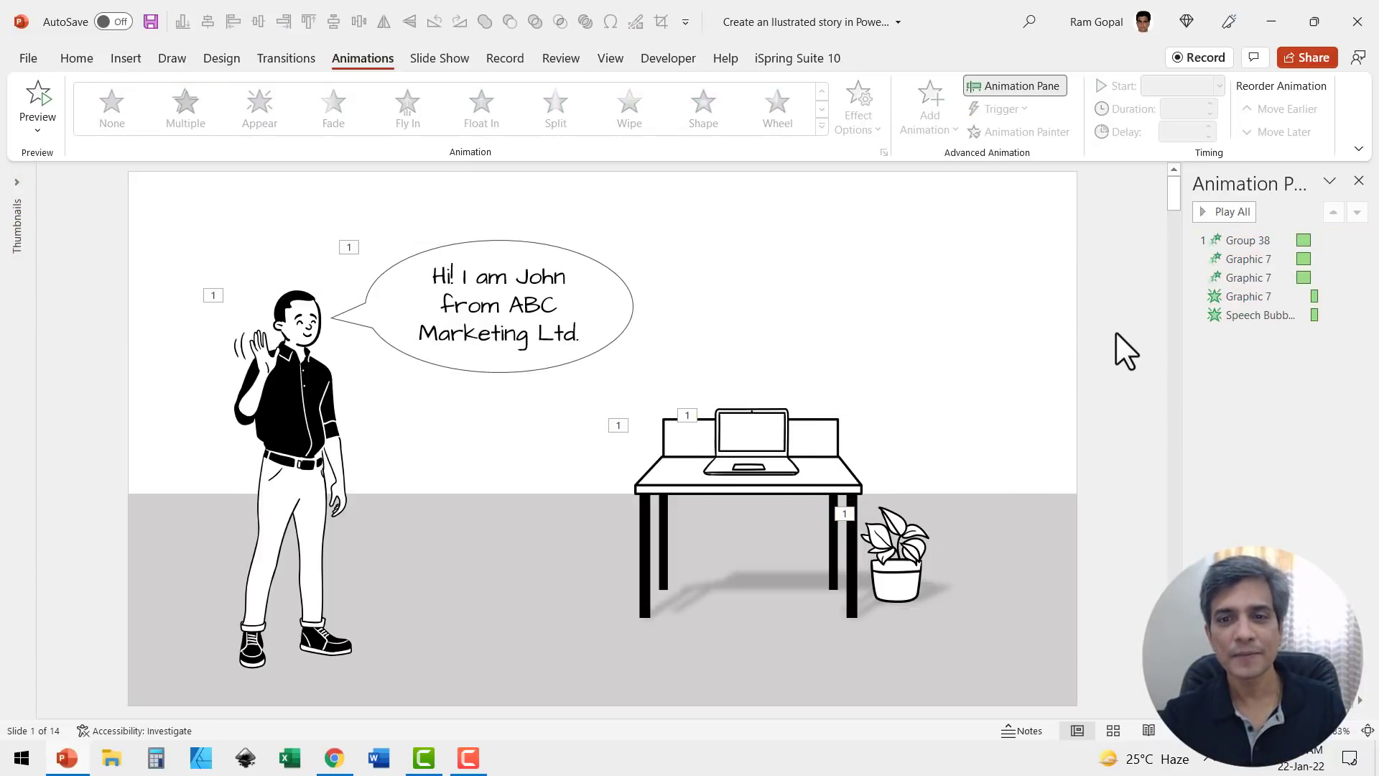
{"action": "scroll", "coordinate": [1118, 329], "scroll_direction": "down", "scroll_amount": 1}
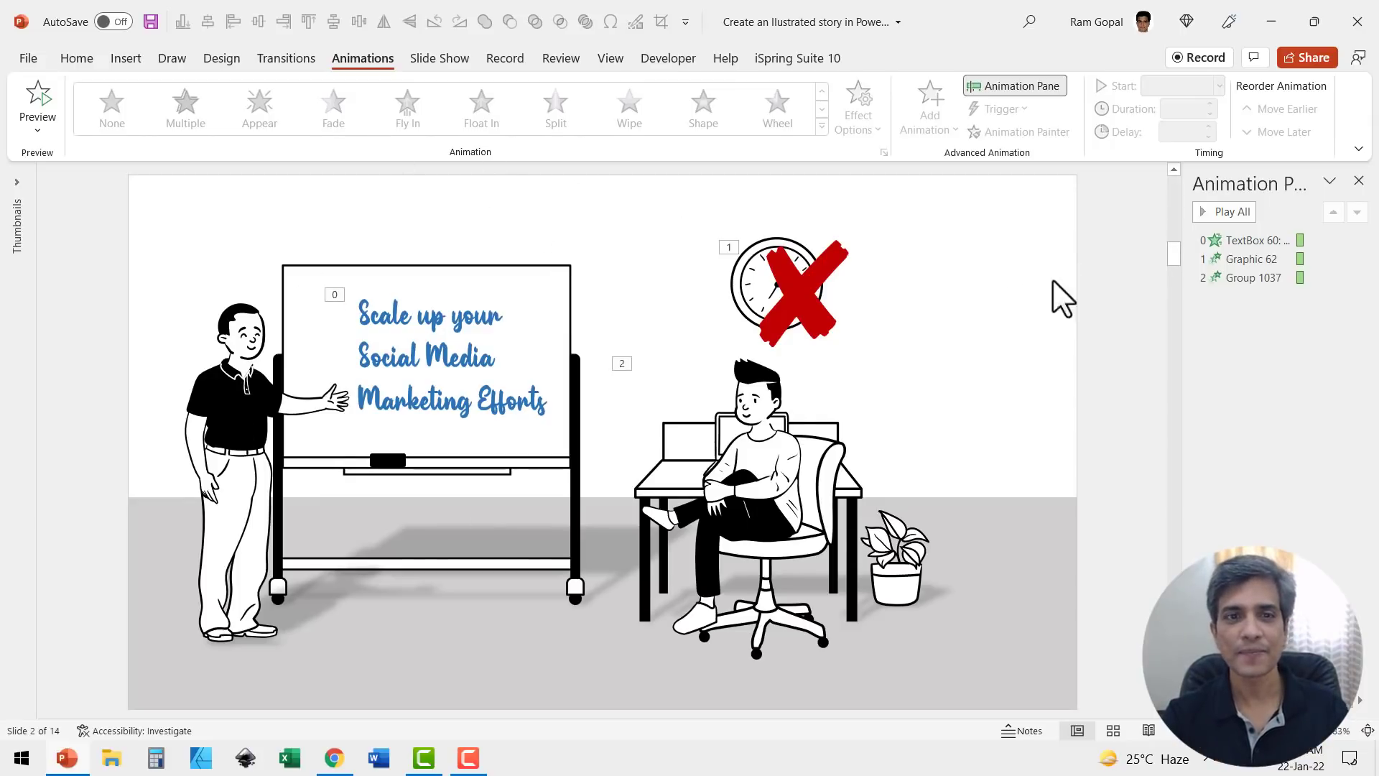
{"action": "left_click", "coordinate": [499, 336]}
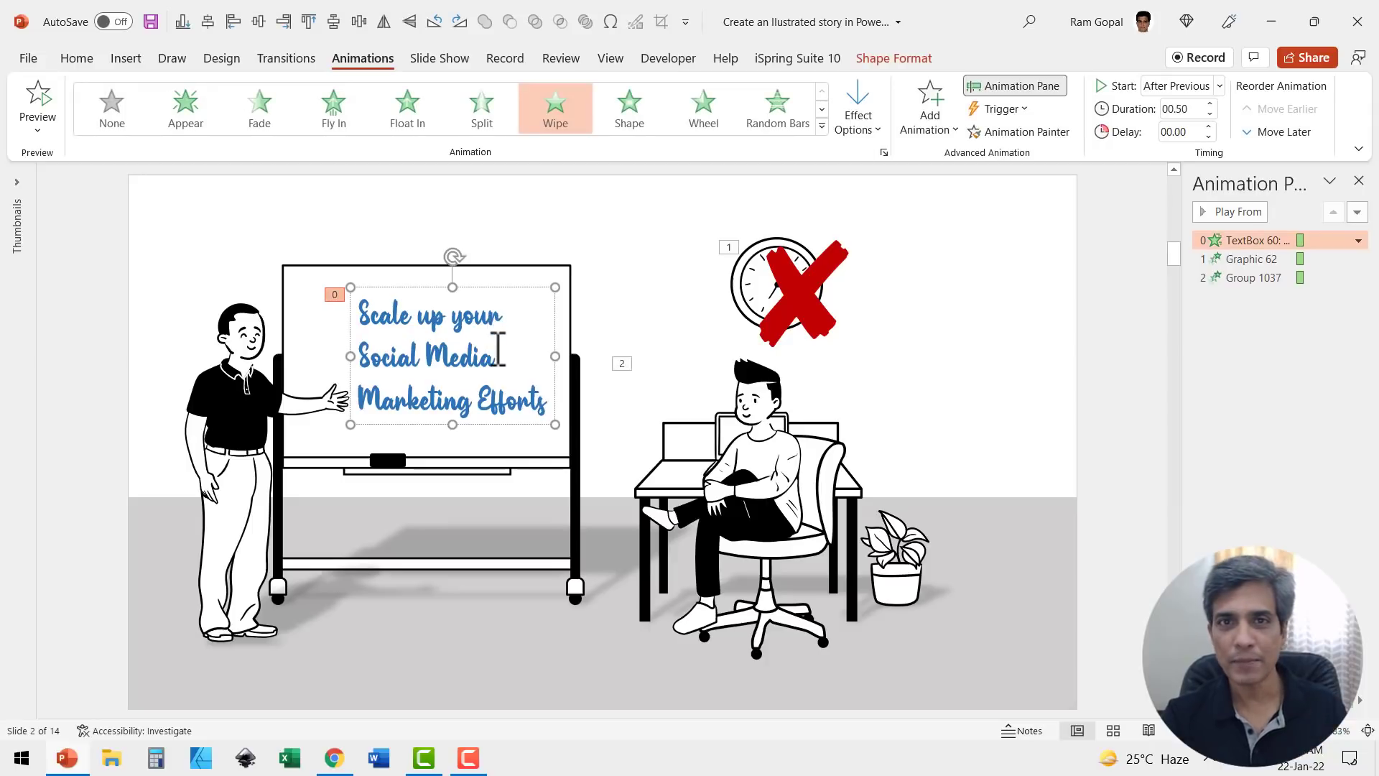
{"action": "left_click", "coordinate": [827, 264]}
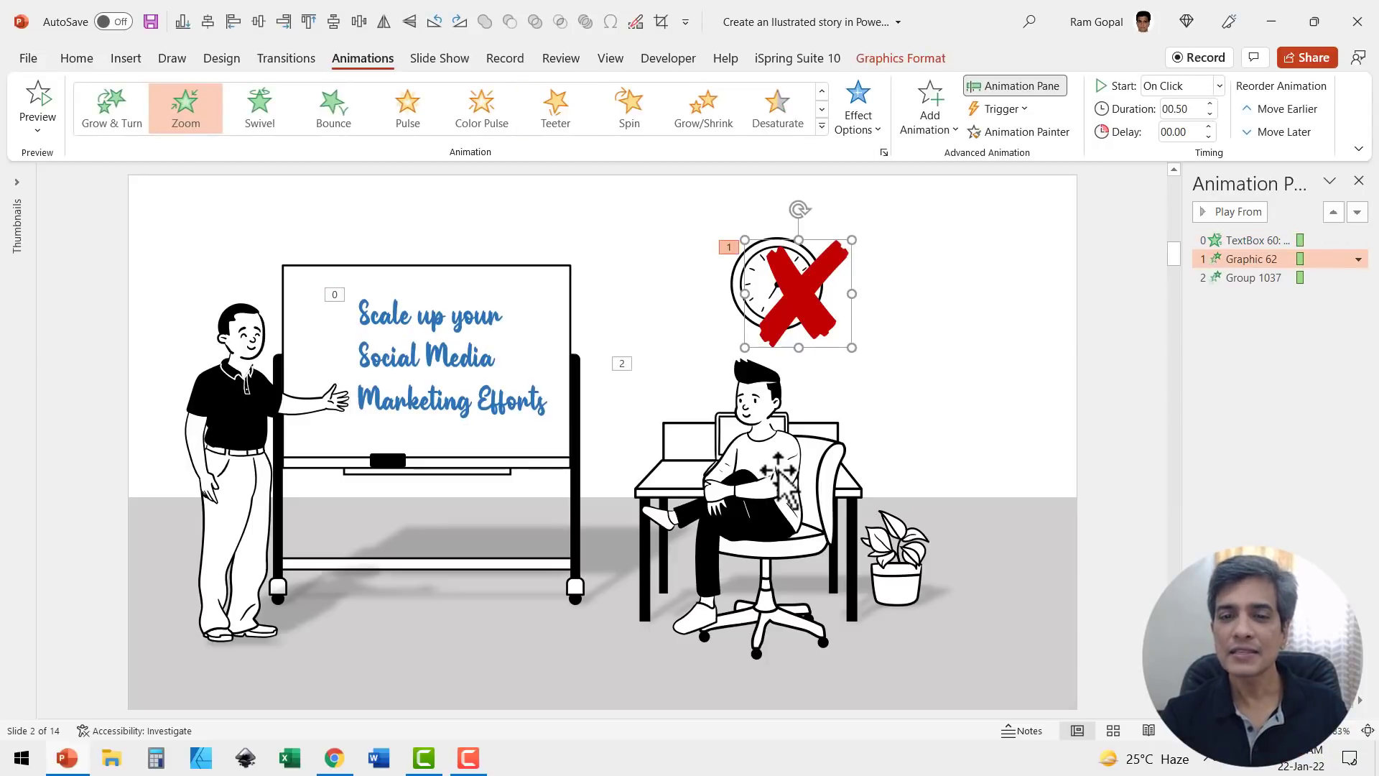
{"action": "left_click", "coordinate": [1107, 423]}
{"action": "scroll", "coordinate": [1110, 374], "scroll_direction": "down", "scroll_amount": 1}
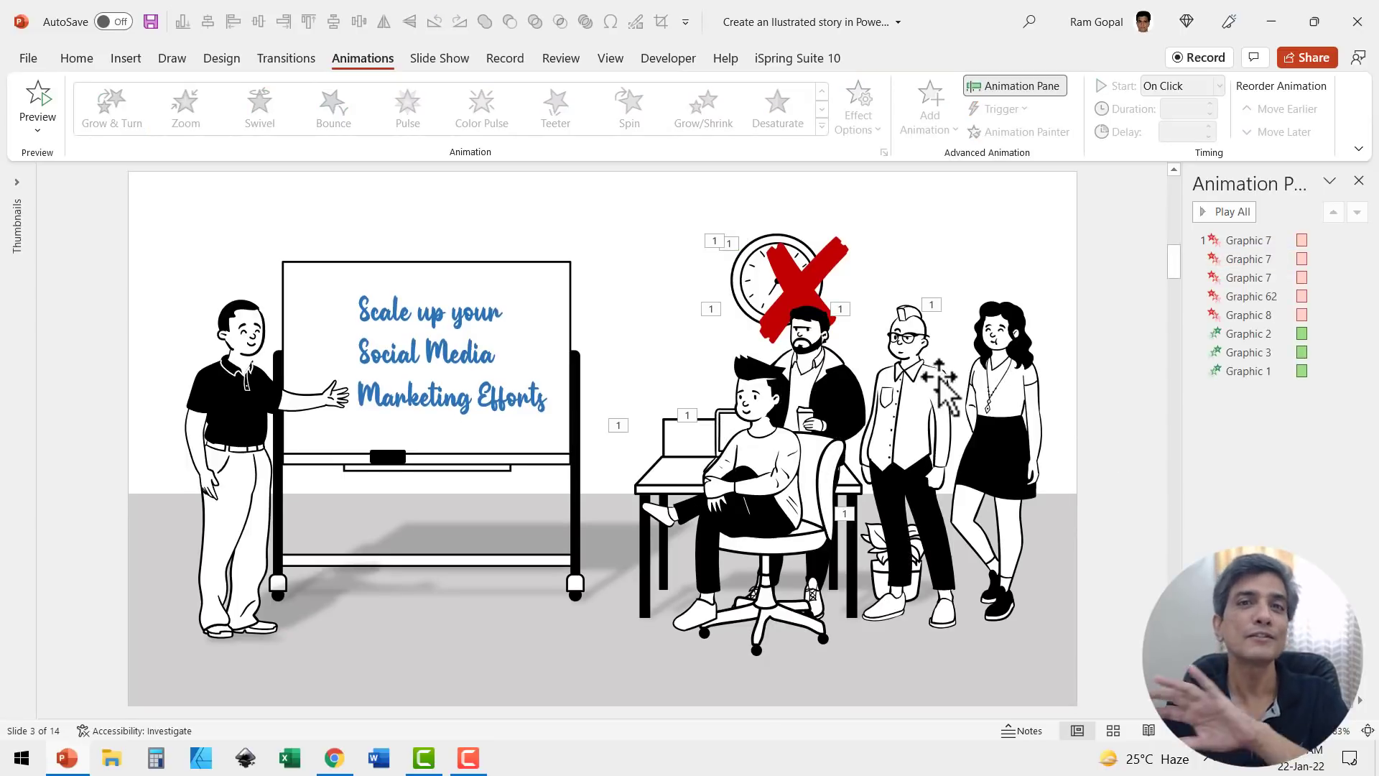
Step from slide 3 through the party and sofa slides to slide 7's park scene.
{"action": "left_click", "coordinate": [1091, 362]}
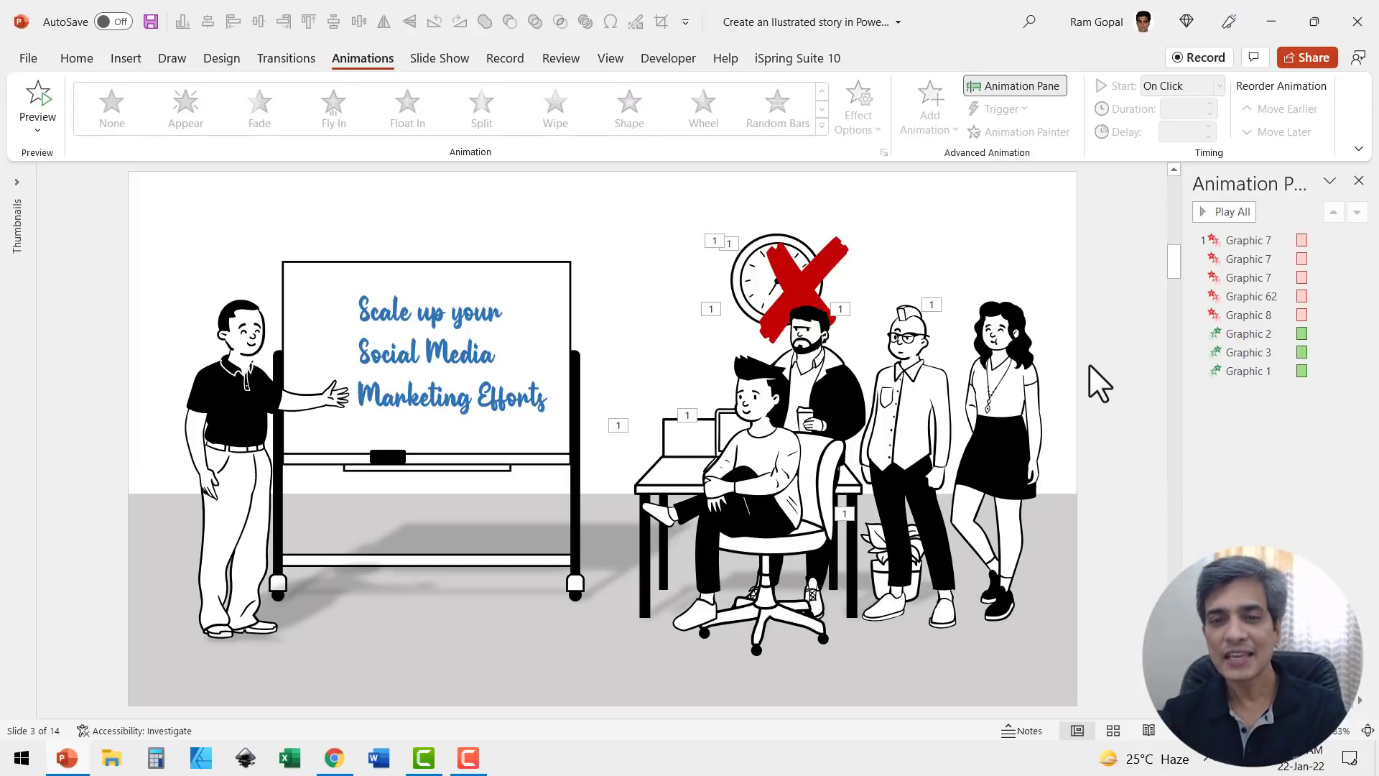
{"action": "scroll", "coordinate": [1089, 366], "scroll_direction": "down", "scroll_amount": 1}
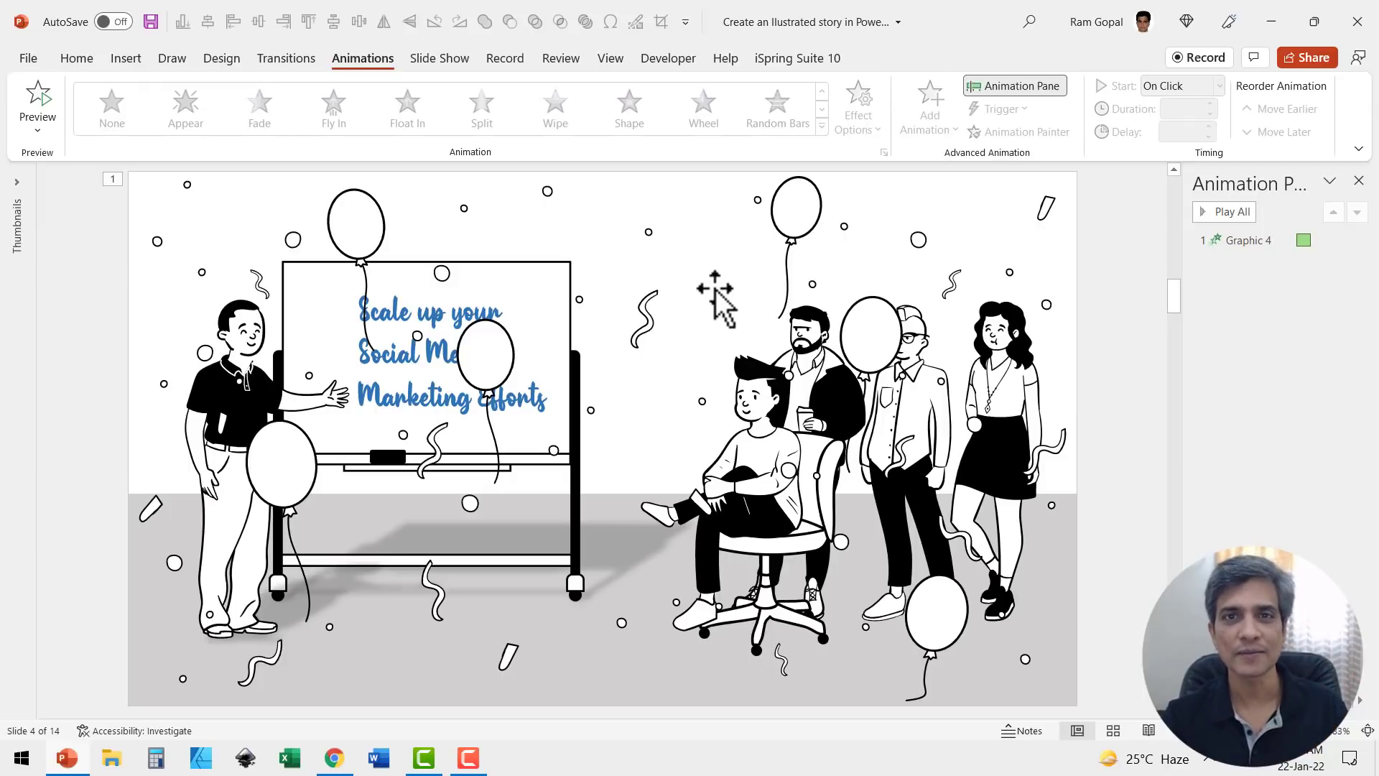
{"action": "scroll", "coordinate": [1013, 436], "scroll_direction": "down", "scroll_amount": 1}
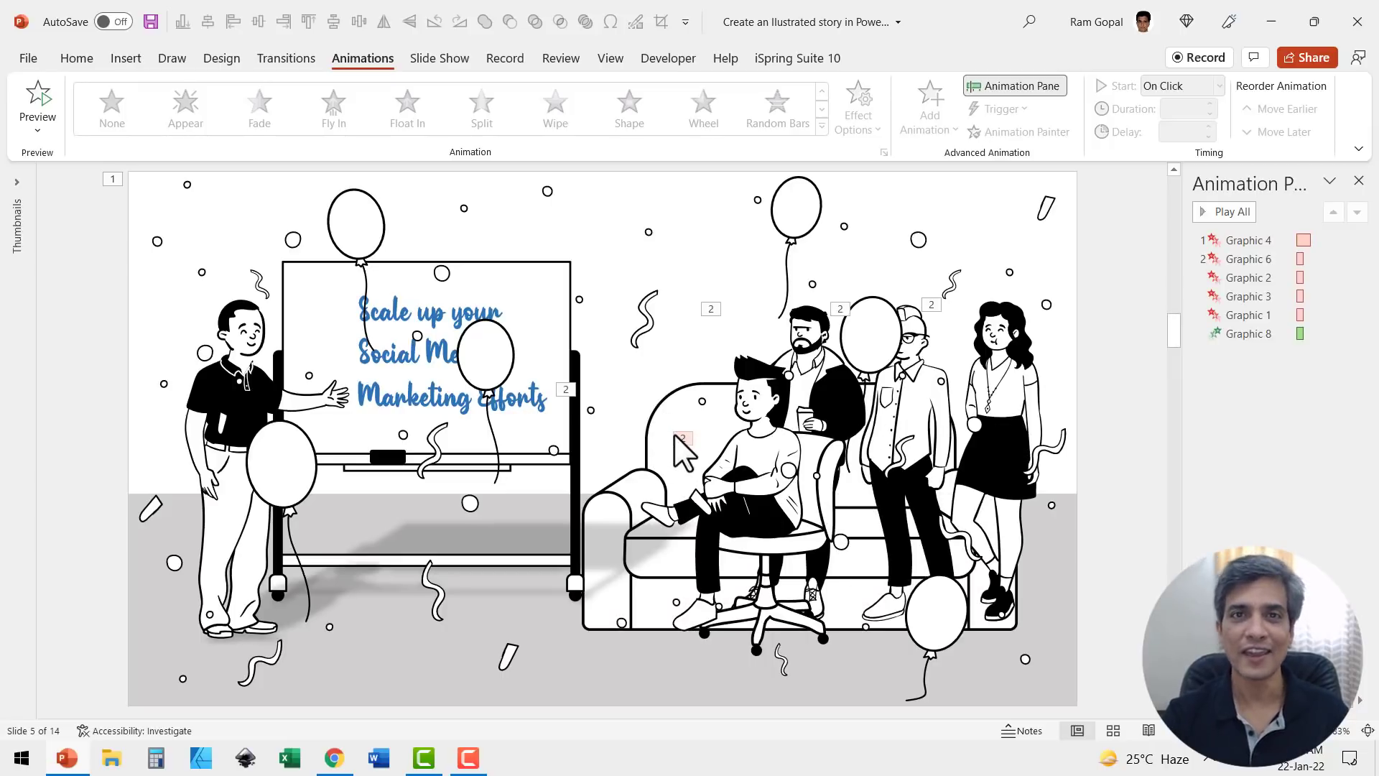
{"action": "scroll", "coordinate": [781, 496], "scroll_direction": "down", "scroll_amount": 1}
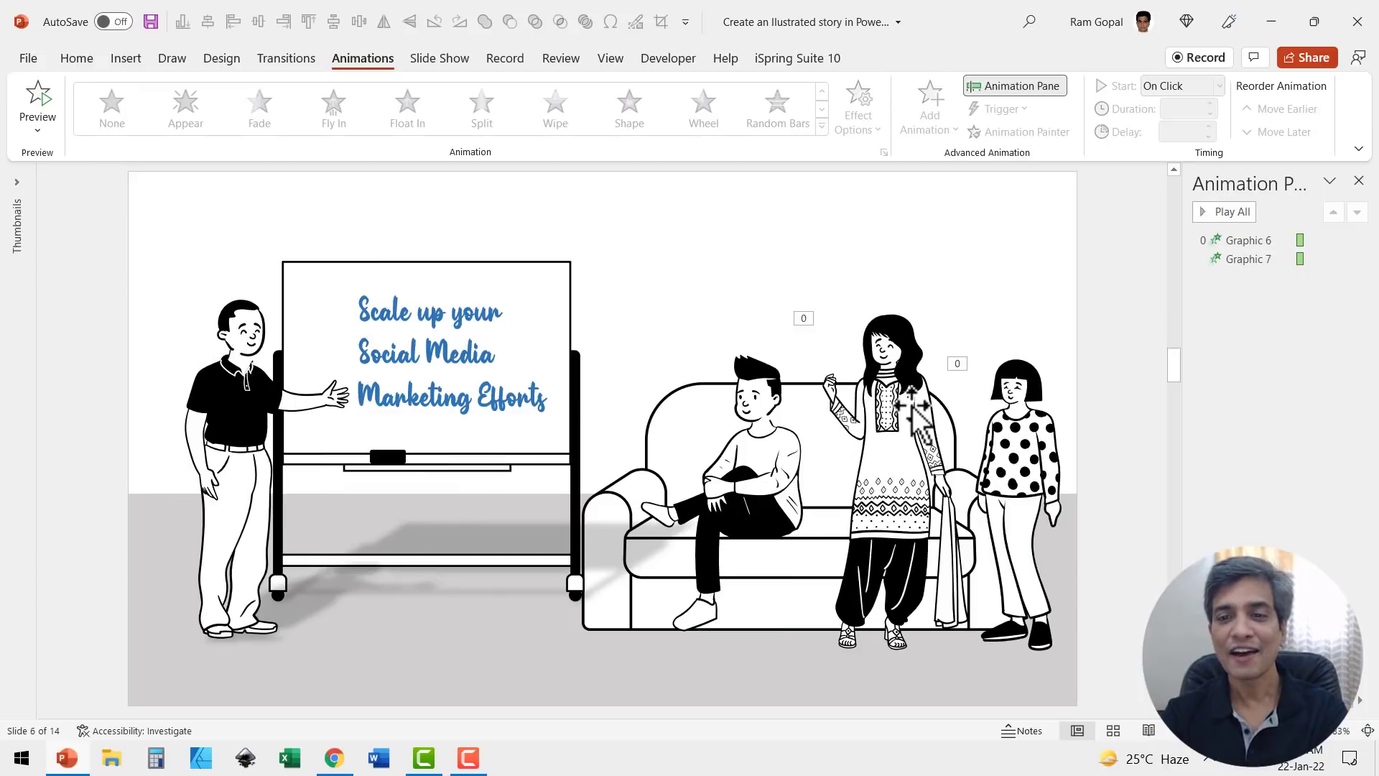
{"action": "scroll", "coordinate": [889, 475], "scroll_direction": "up", "scroll_amount": 1}
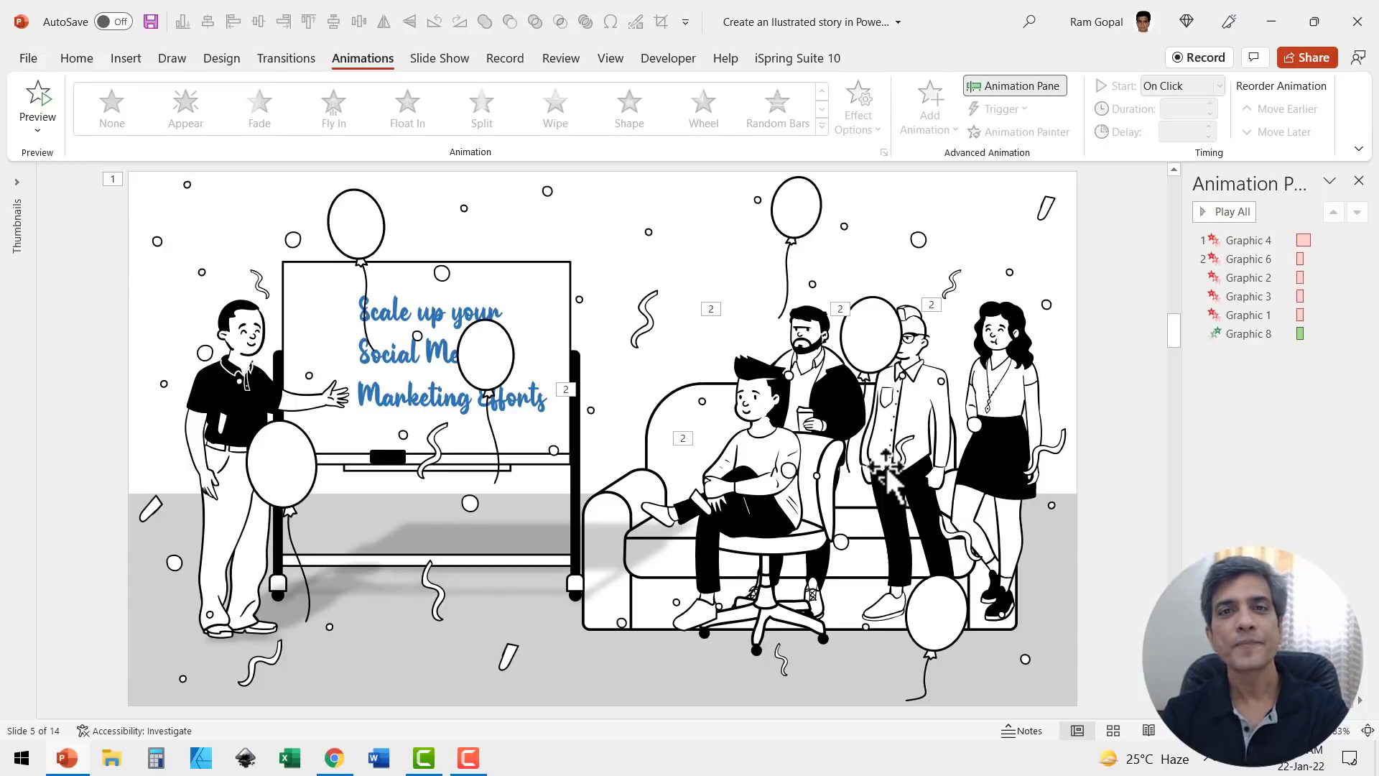
{"action": "scroll", "coordinate": [894, 480], "scroll_direction": "down", "scroll_amount": 1}
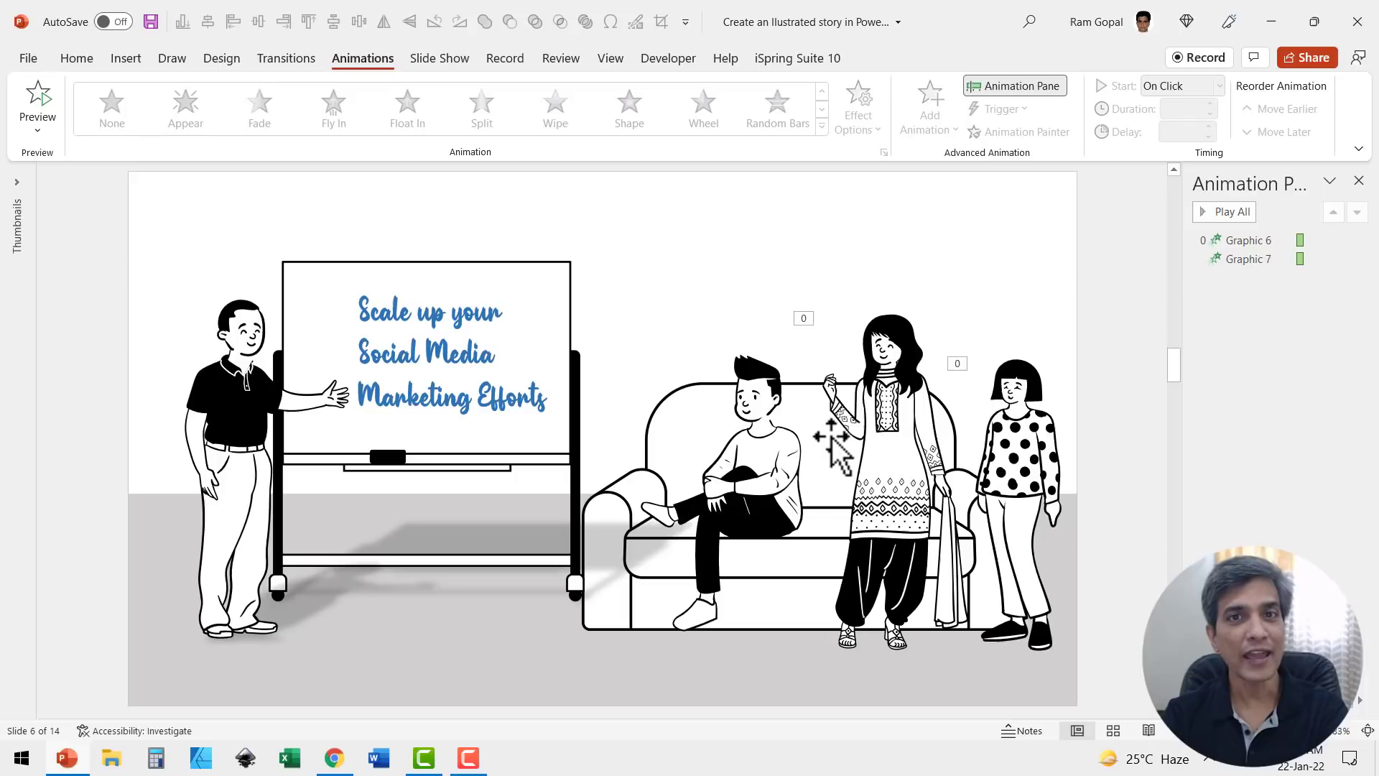
{"action": "scroll", "coordinate": [831, 447], "scroll_direction": "down", "scroll_amount": 1}
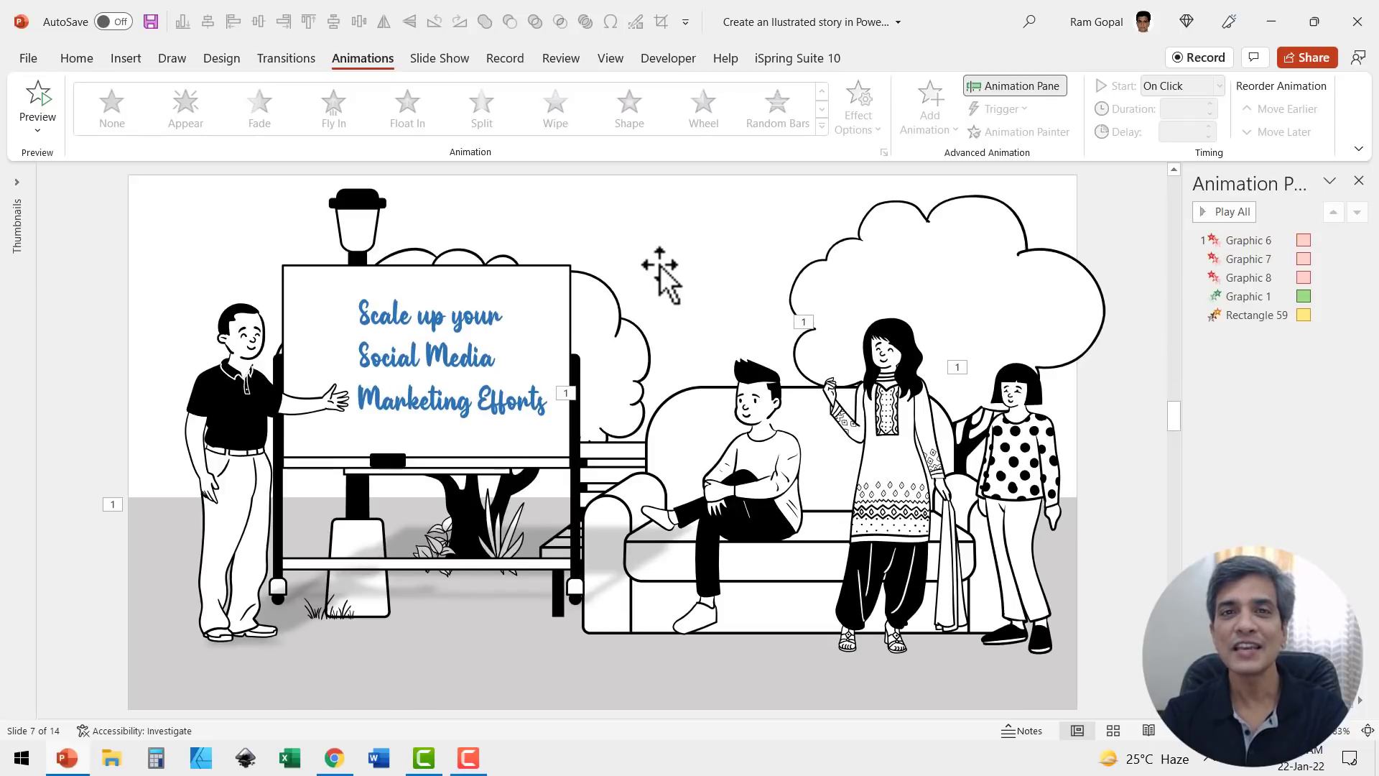